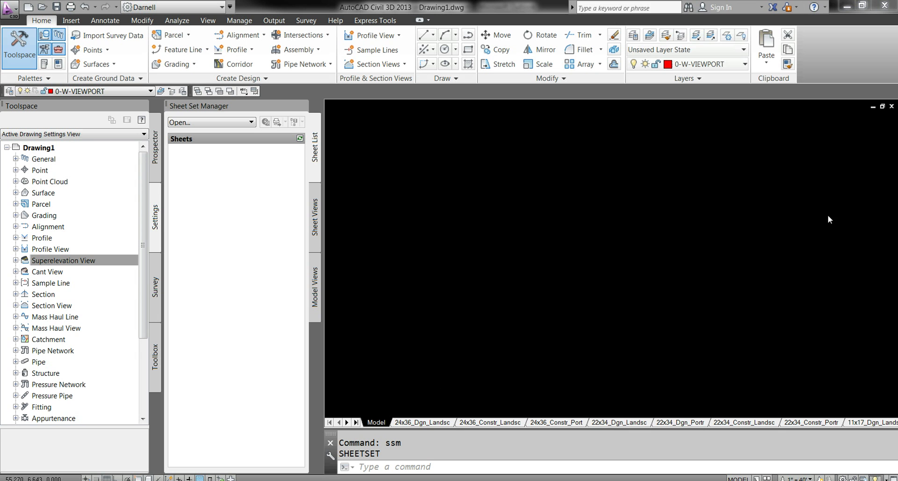
# In Explorer, open gis (U:) › 0_geospatial_tools › cad_drafting_files › blocks to list its 195 drawings.
pyautogui.press('super+e')
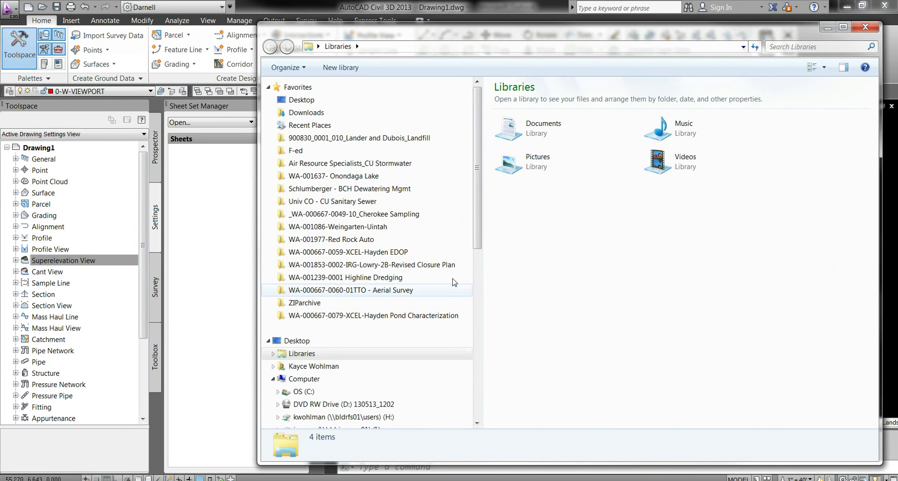
pyautogui.moveTo(476, 225); pyautogui.dragTo(472, 298)
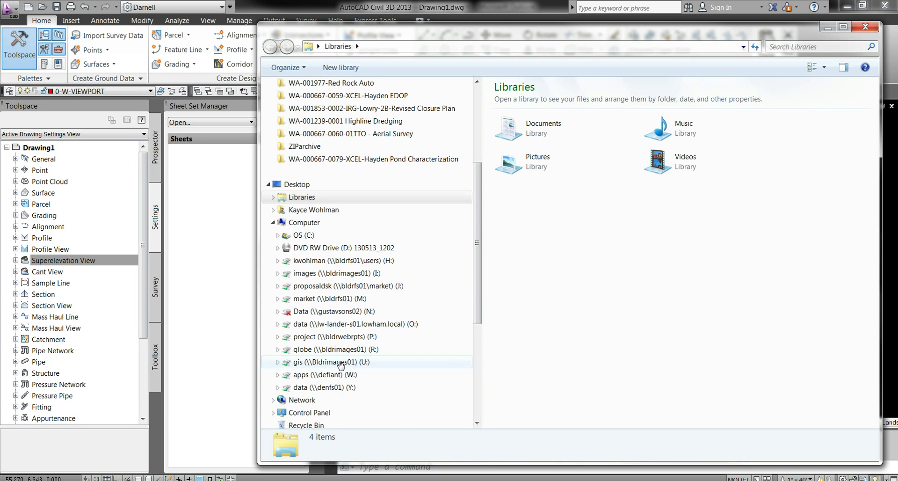
pyautogui.click(322, 361)
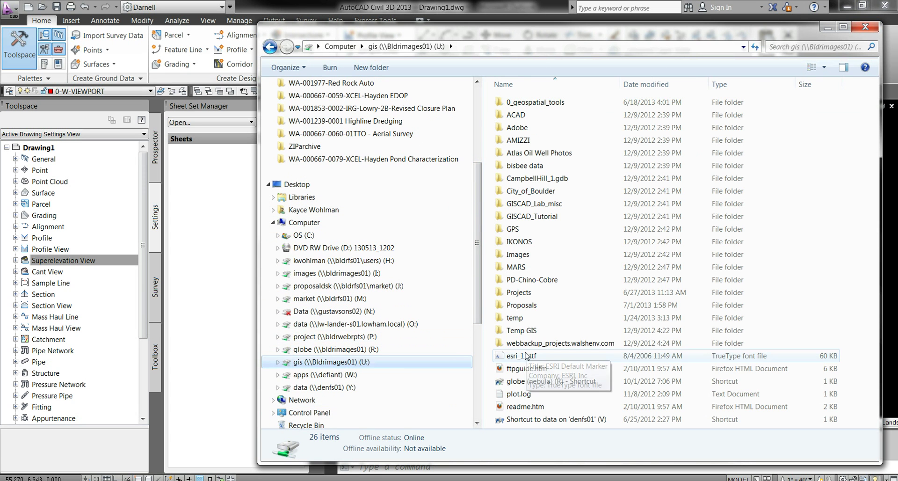
pyautogui.click(564, 103)
pyautogui.doubleClick(564, 103)
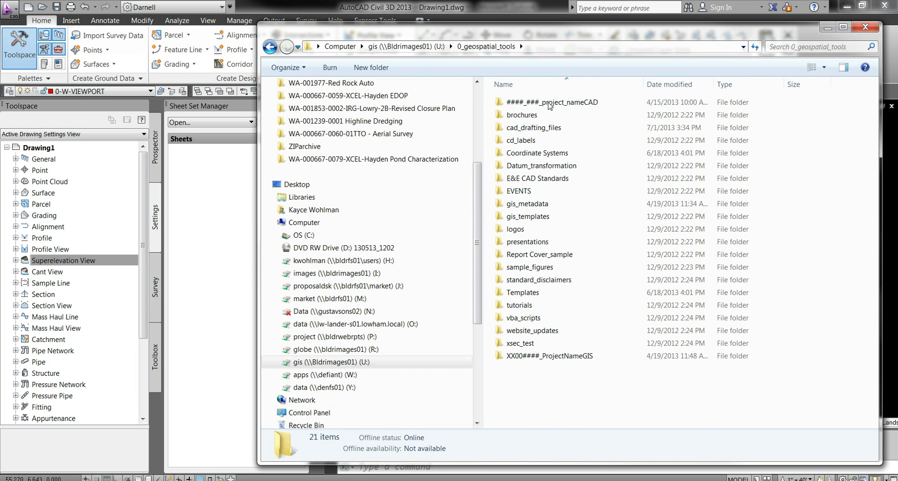
pyautogui.click(538, 128)
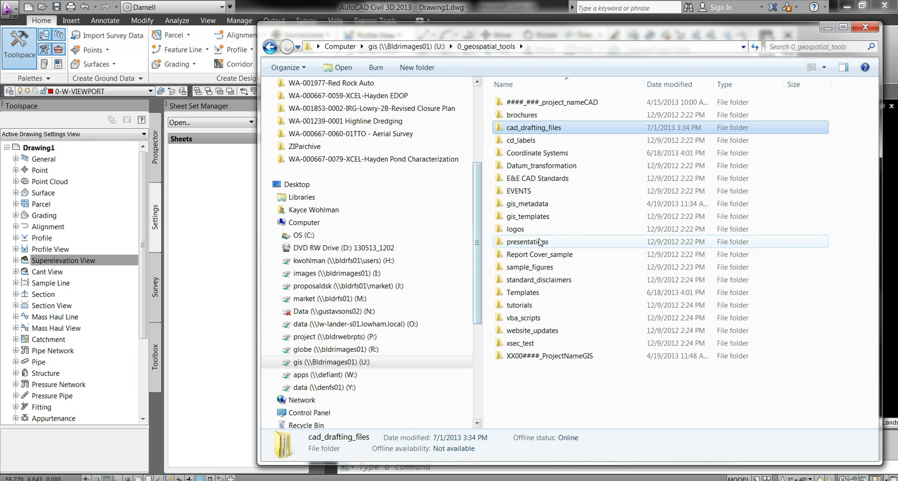
pyautogui.doubleClick(567, 134)
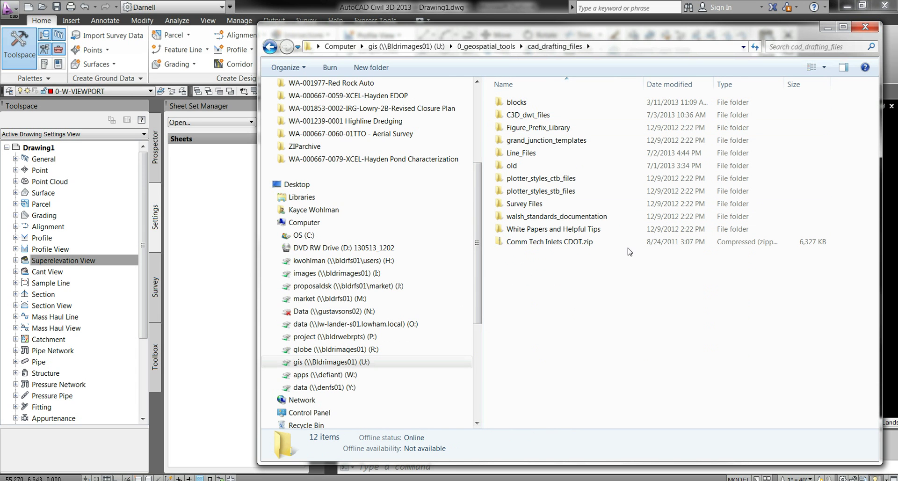
pyautogui.click(519, 105)
pyautogui.doubleClick(537, 101)
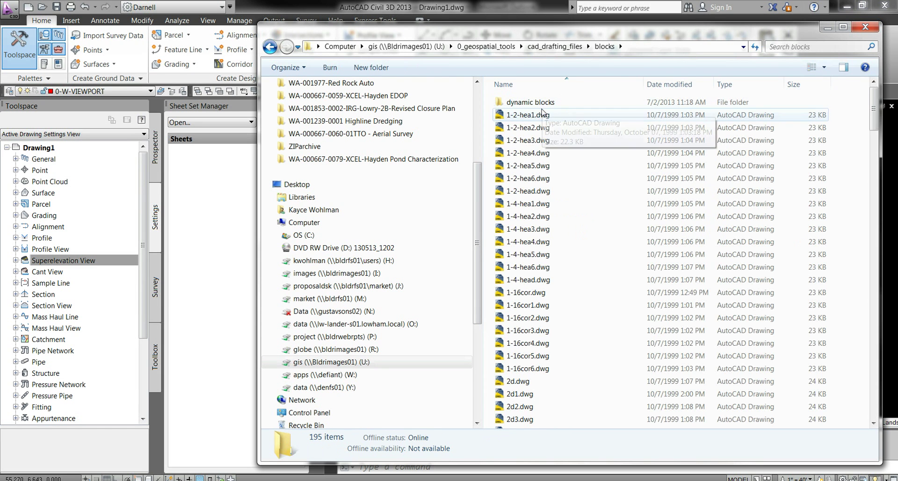
# Close the Sheet Set Manager and expand Point > Point Styles in Toolspace Settings.
pyautogui.click(209, 110)
pyautogui.click(302, 105)
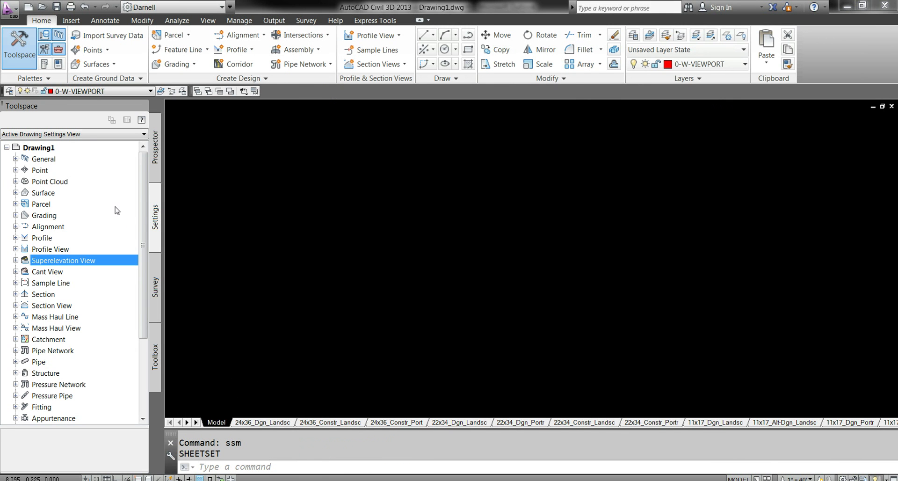
pyautogui.click(16, 170)
pyautogui.click(25, 192)
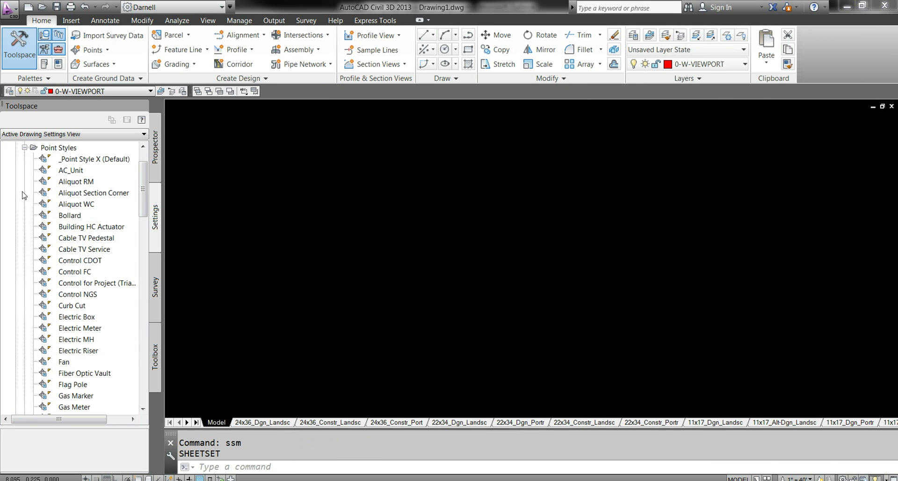
# Inspect the AC_Unit point style's settings and cancel without changes.
pyautogui.click(84, 182)
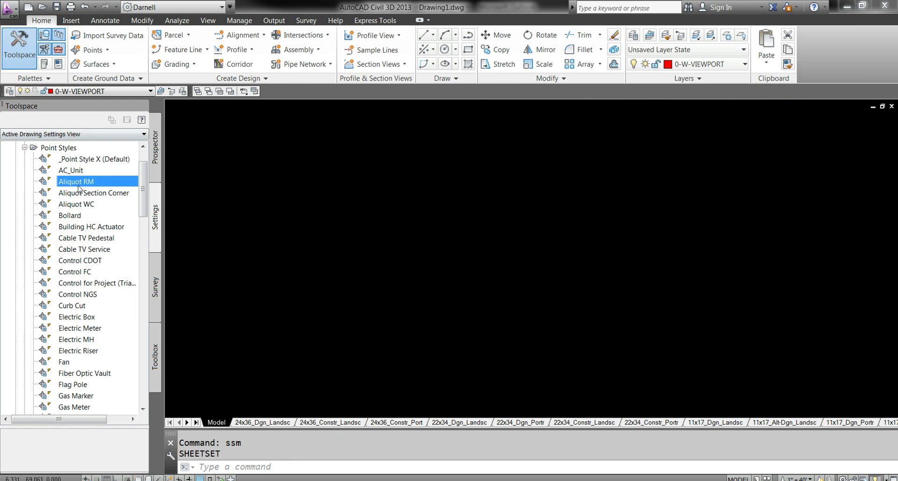
pyautogui.rightClick(84, 171)
pyautogui.click(92, 176)
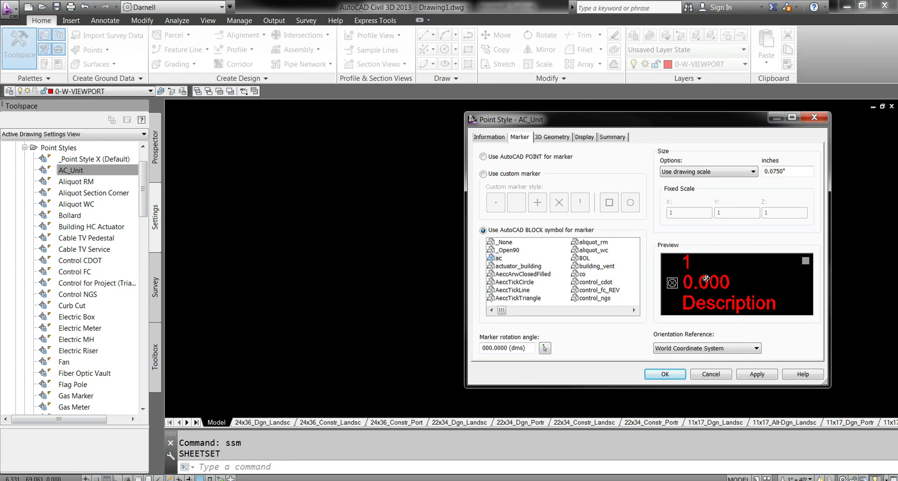
pyautogui.click(710, 374)
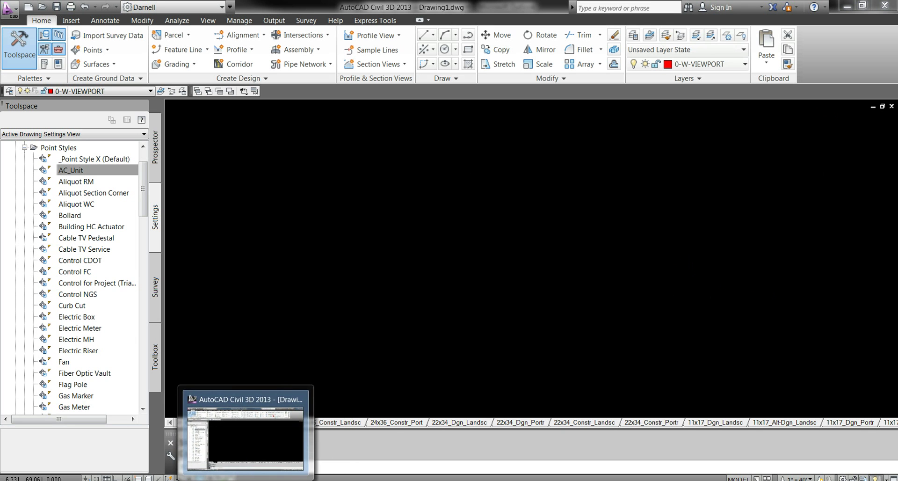
# Browse the dynamic blocks and C3D_dwt_files subfolders of cad_drafting_files.
pyautogui.click(147, 440)
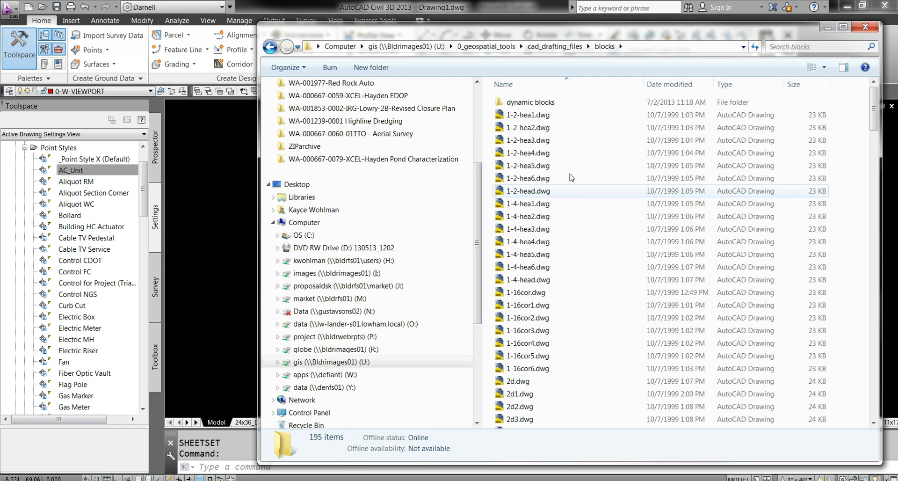
pyautogui.doubleClick(533, 103)
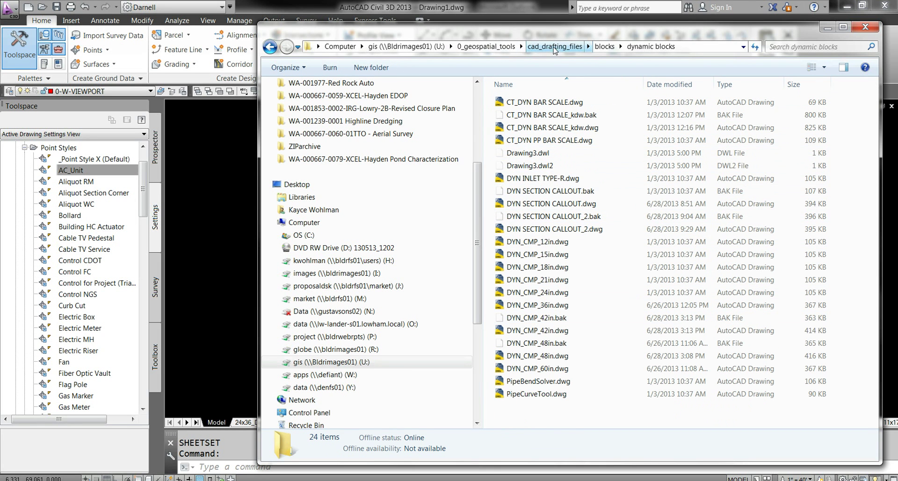
pyautogui.click(578, 48)
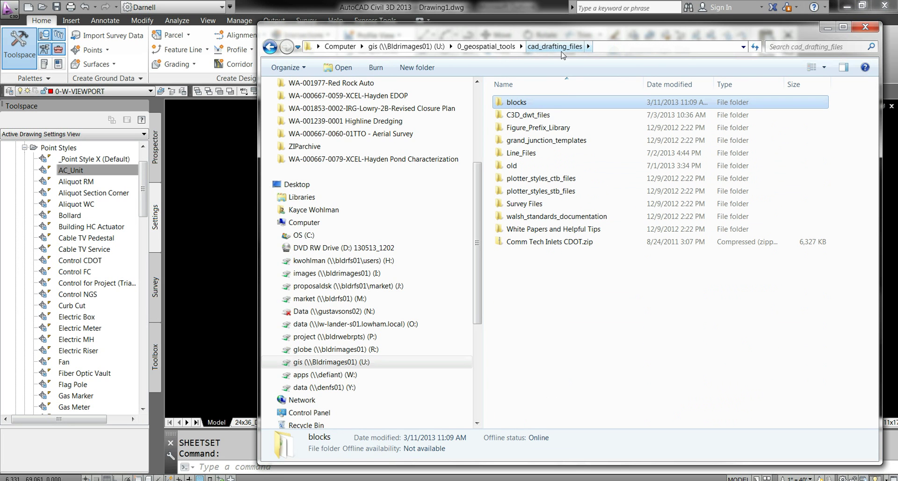
pyautogui.click(551, 118)
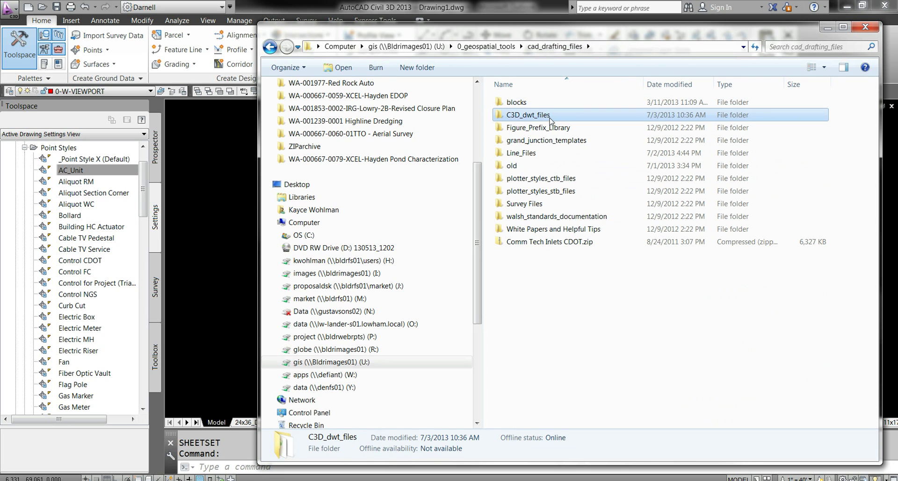
pyautogui.doubleClick(551, 117)
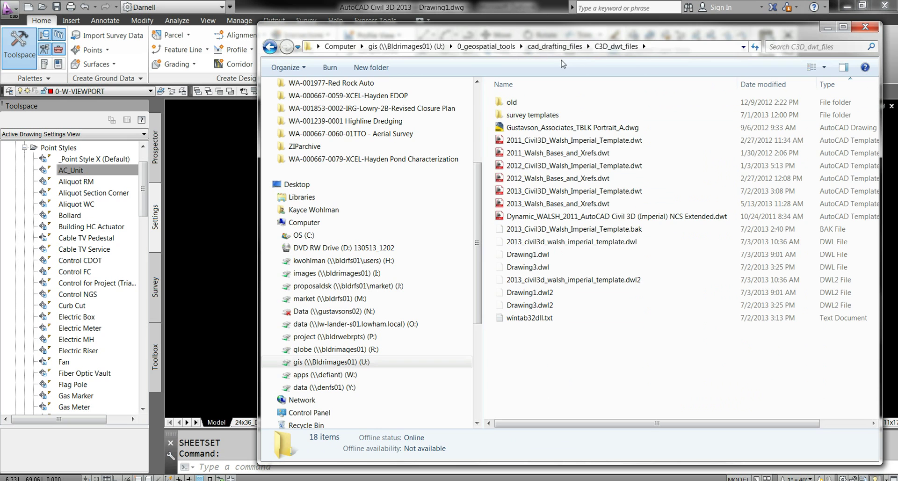
pyautogui.click(553, 45)
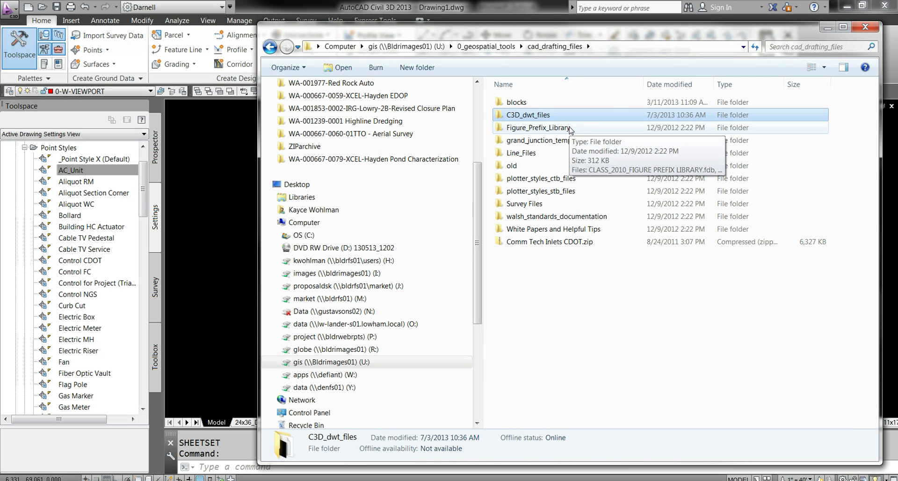
# Open plotter_styles_ctb_files to list its .ctb tables, then return to AutoCAD.
pyautogui.click(545, 157)
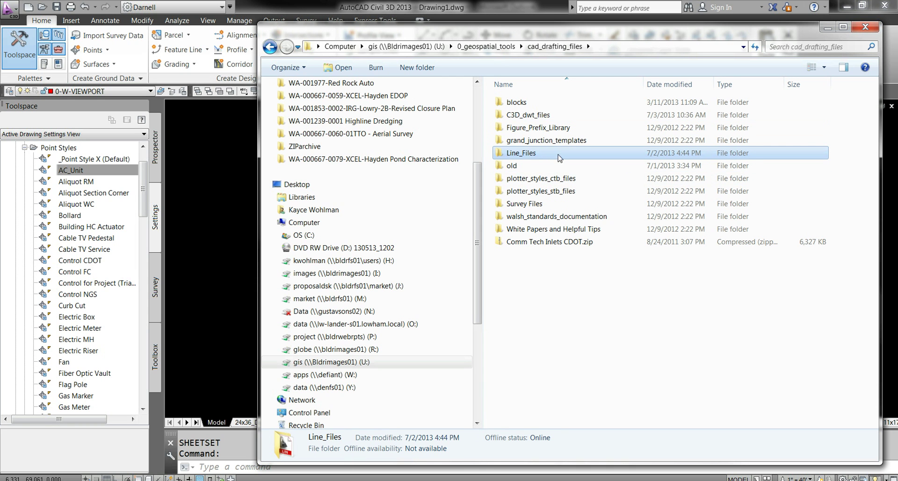
pyautogui.doubleClick(518, 179)
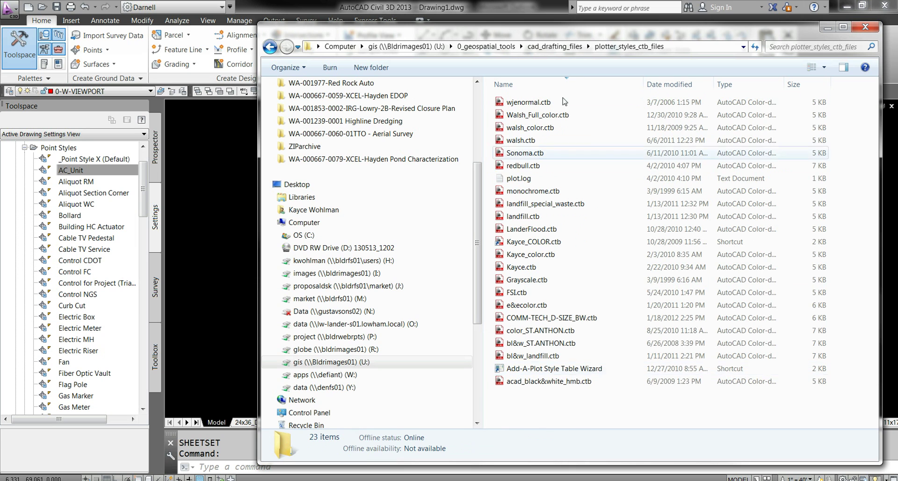
pyautogui.click(254, 172)
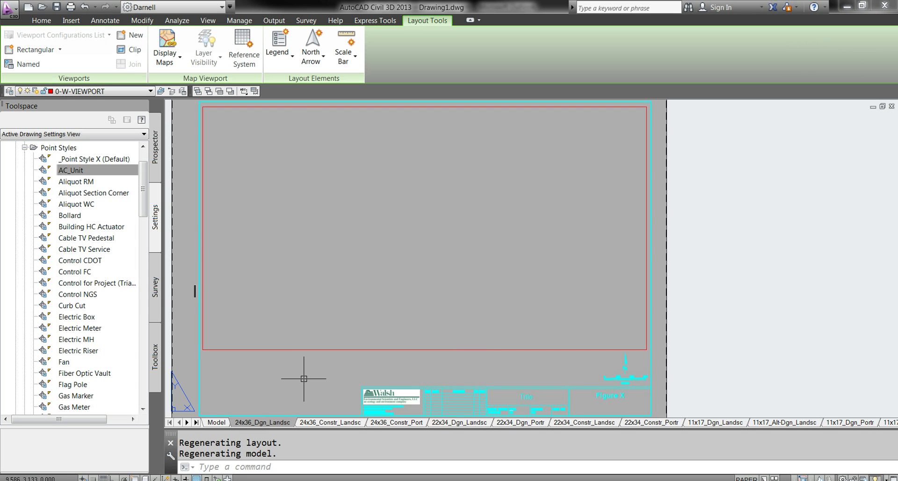
# Open the Plot dialog with PLOT and look over the plot style table list, keeping None.
pyautogui.write('plot')
pyautogui.press('Return')
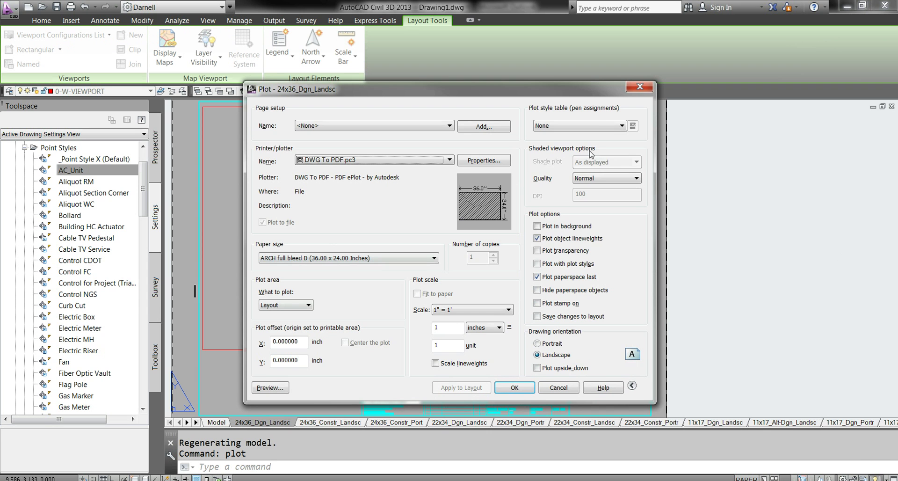
pyautogui.click(599, 125)
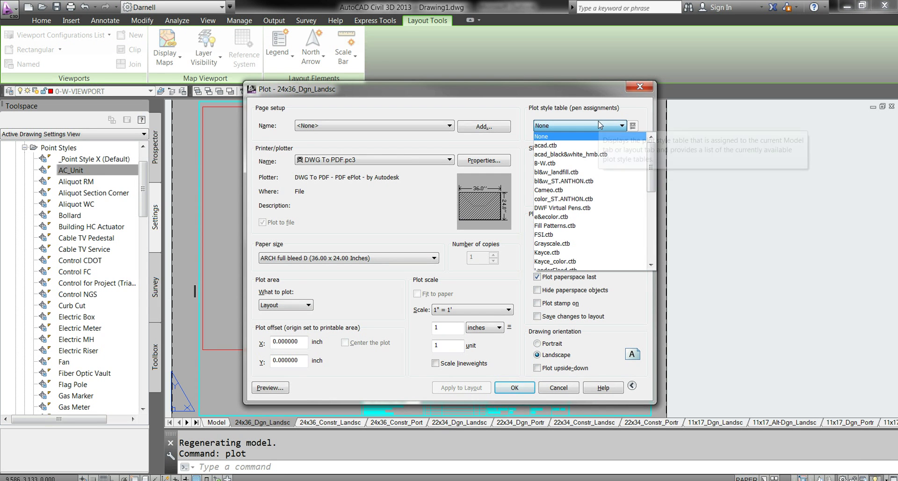
pyautogui.scroll(-1, 566, 127)
pyautogui.click(510, 111)
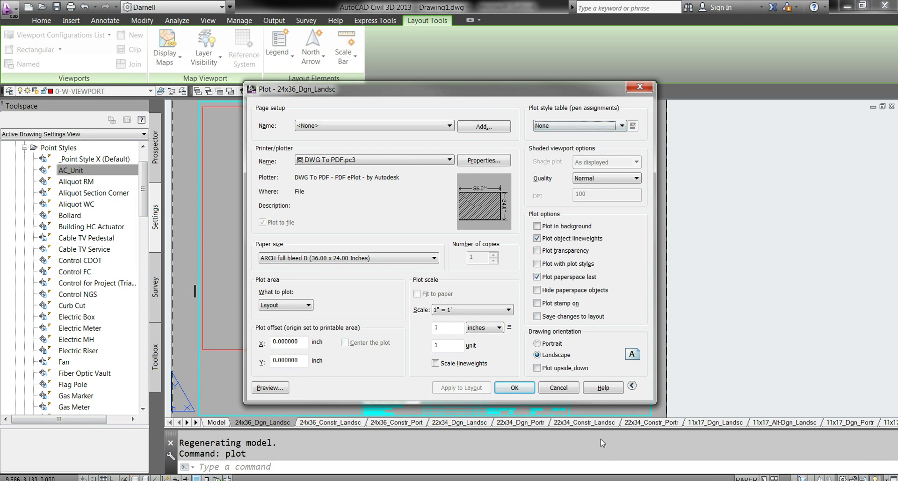
pyautogui.click(631, 386)
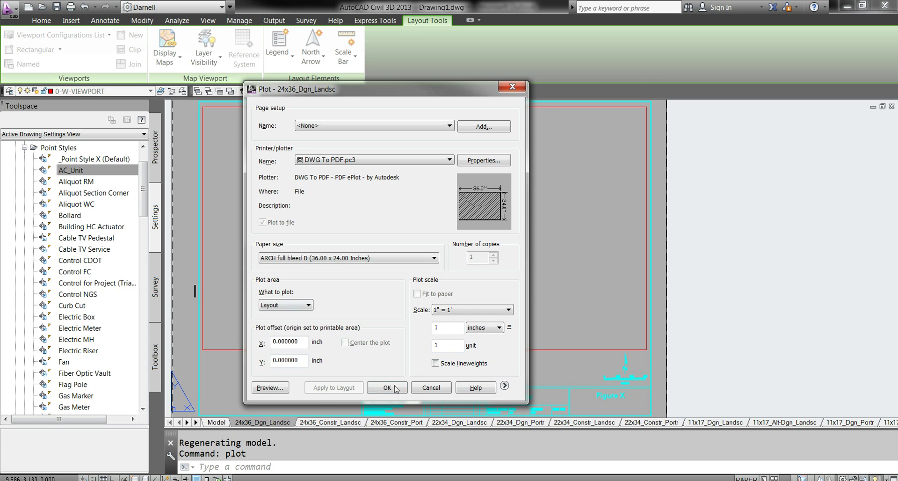
pyautogui.click(504, 386)
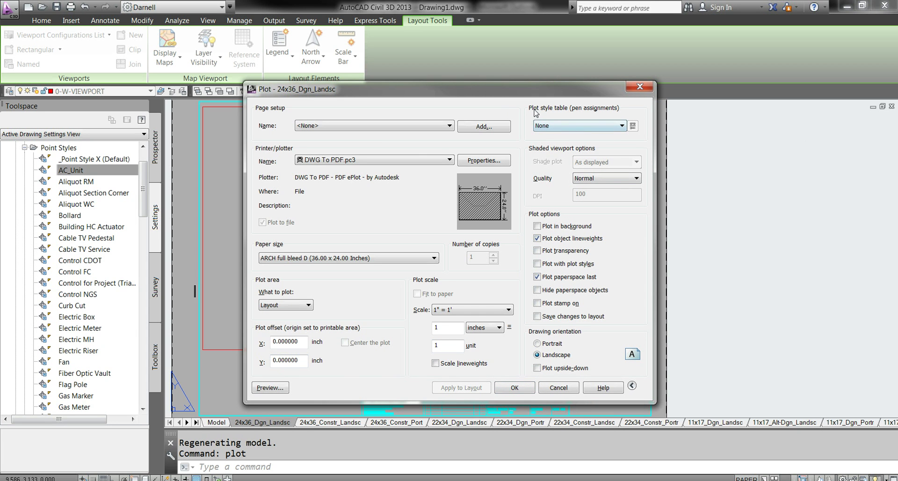
# Choose acad.ctb as the plot style table and open it in the Plot Style Table Editor.
pyautogui.click(596, 129)
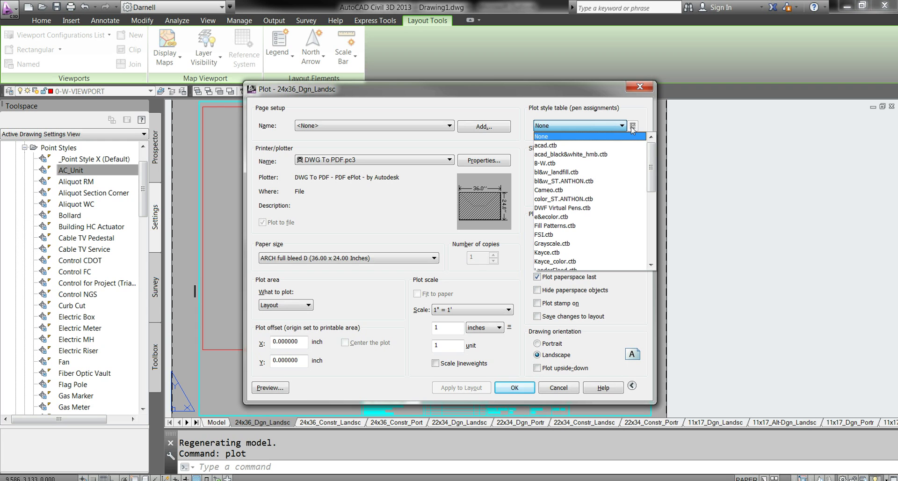
pyautogui.scroll(-1, 589, 262)
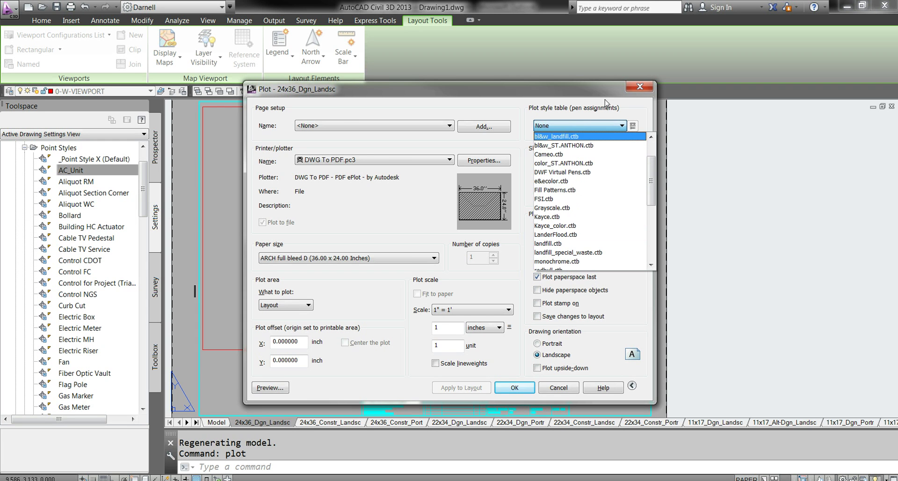
pyautogui.click(622, 125)
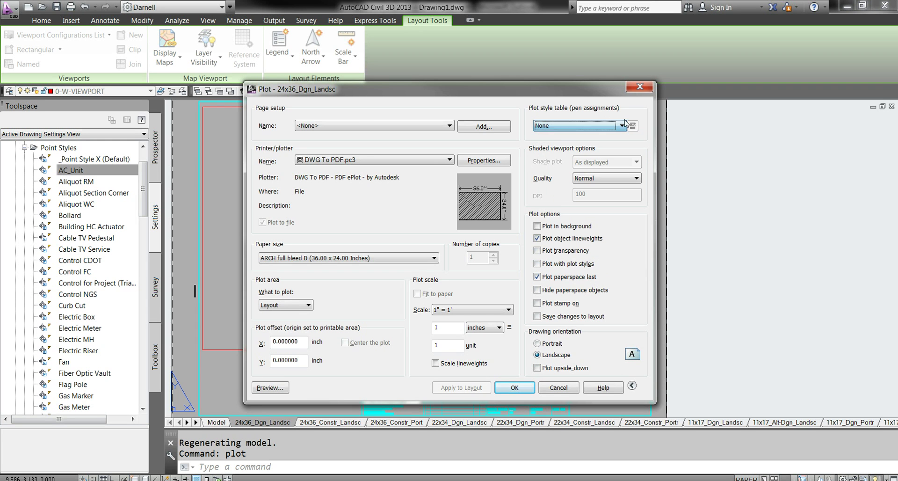
pyautogui.click(592, 126)
pyautogui.click(559, 145)
pyautogui.click(563, 130)
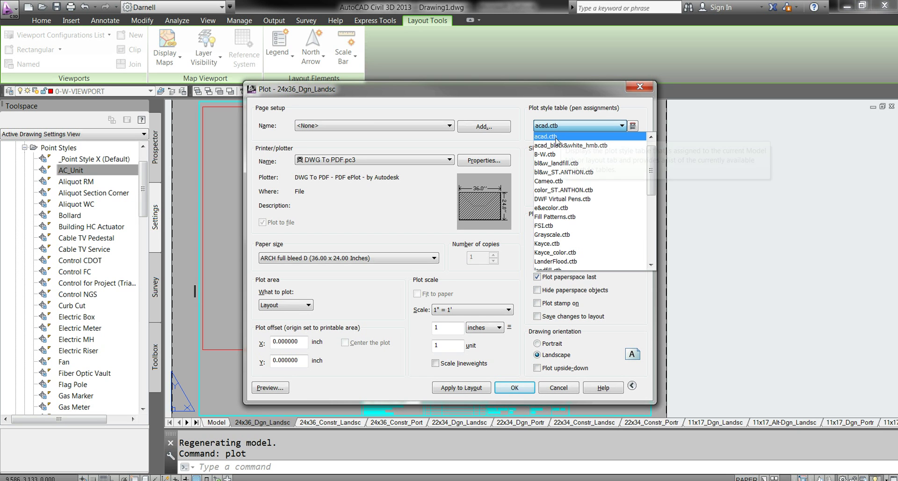
pyautogui.click(557, 137)
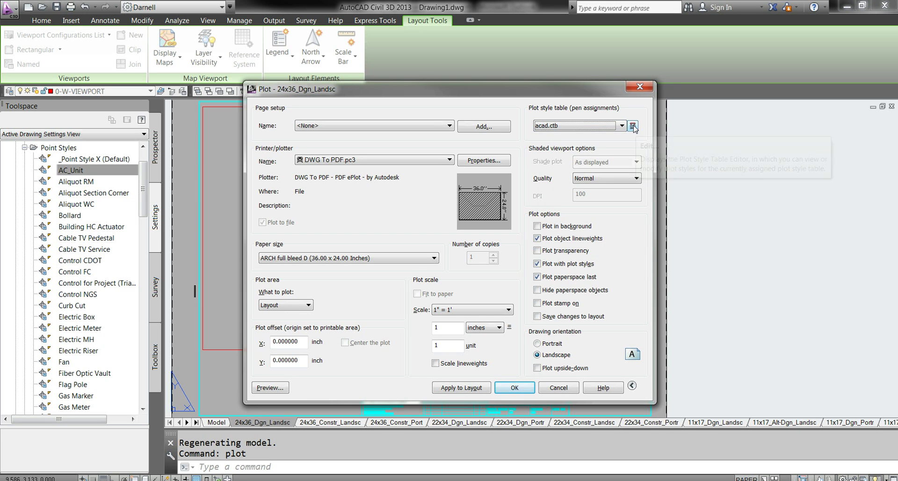
pyautogui.click(632, 127)
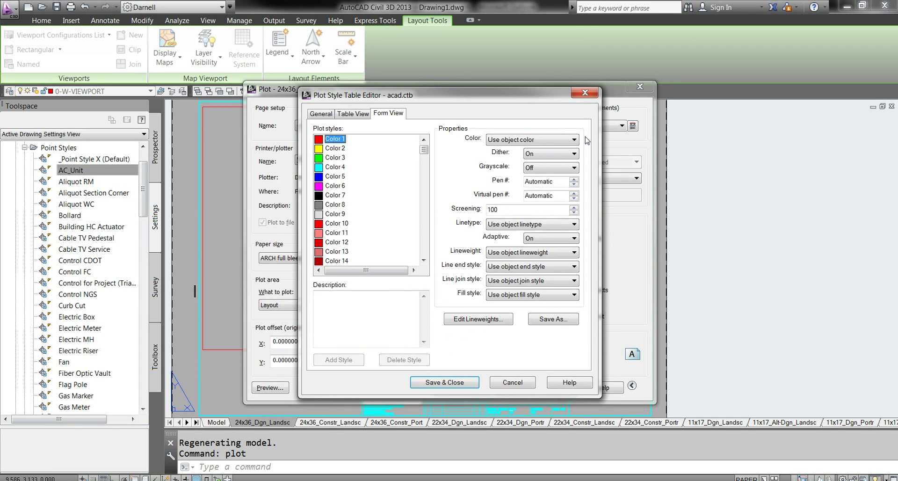
# Check the Plot Styles folder path in Save As, then close the acad.ctb editor unsaved.
pyautogui.click(548, 321)
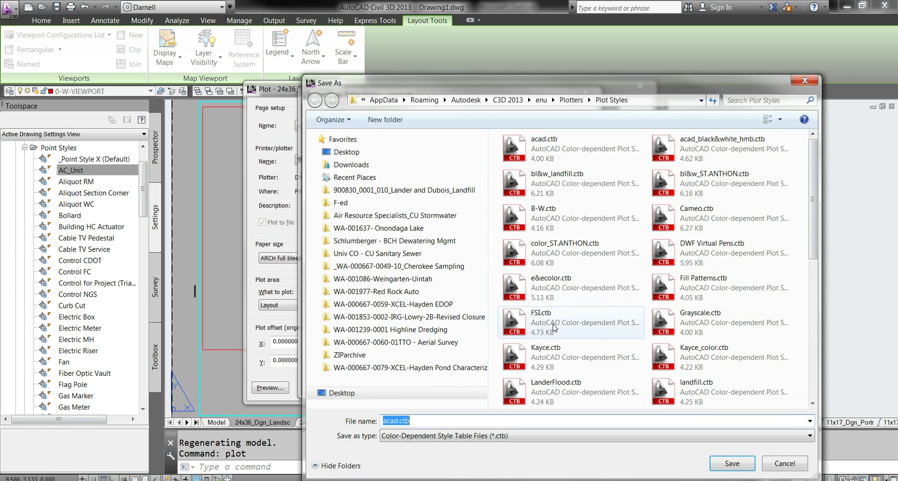
pyautogui.click(662, 103)
pyautogui.hotkey('ctrl', 'c')
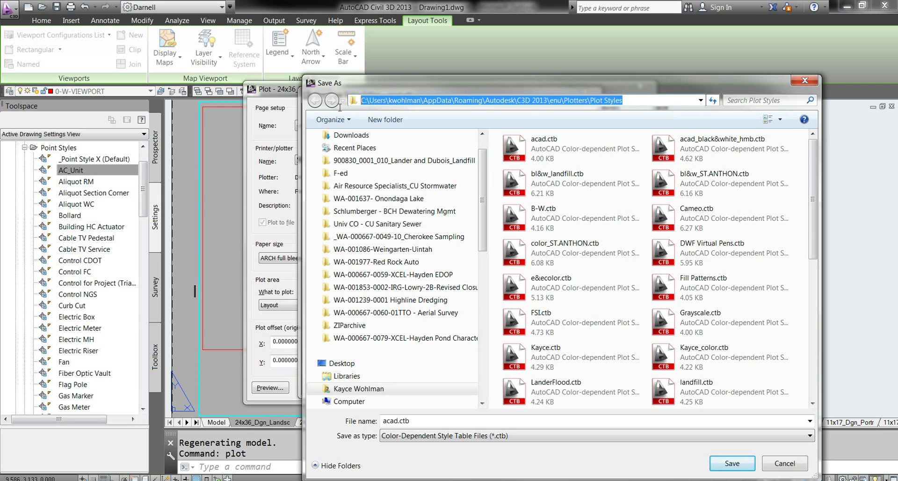
pyautogui.click(784, 463)
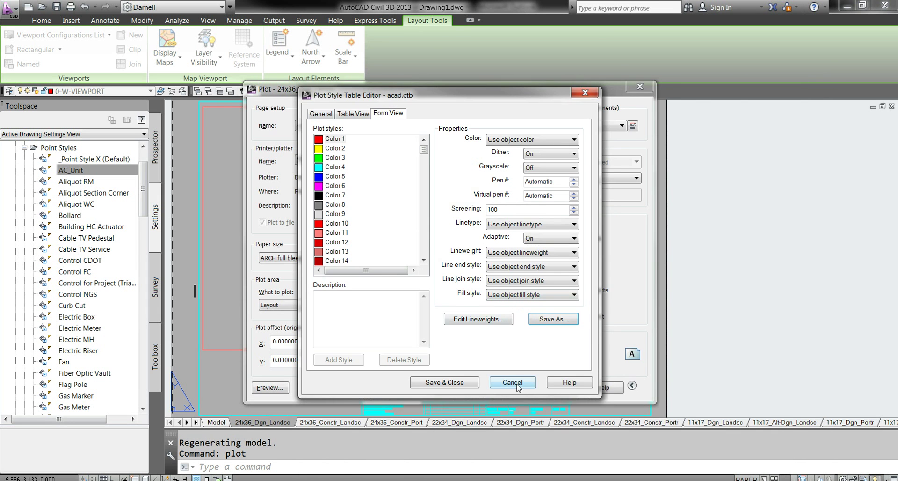
pyautogui.click(513, 382)
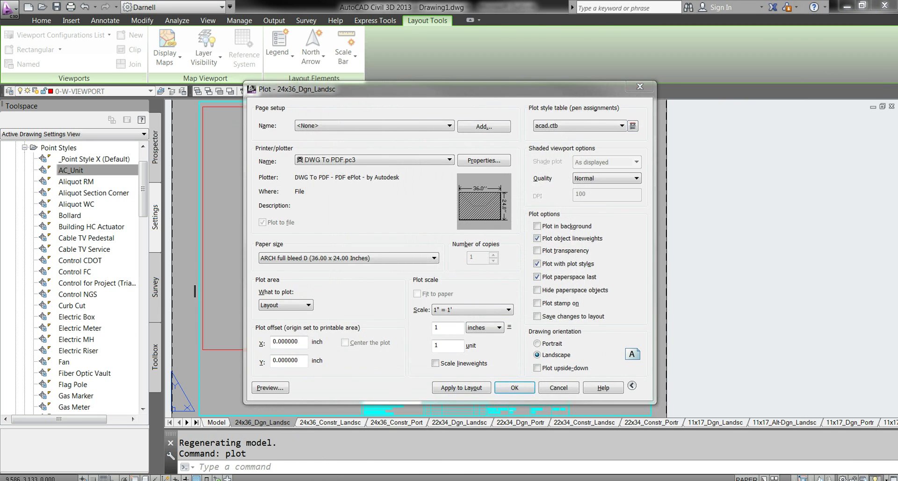
# Open the local Plot Styles folder in a second Explorer window from its pasted path, placed left.
pyautogui.hotkey('alt', 'Tab')
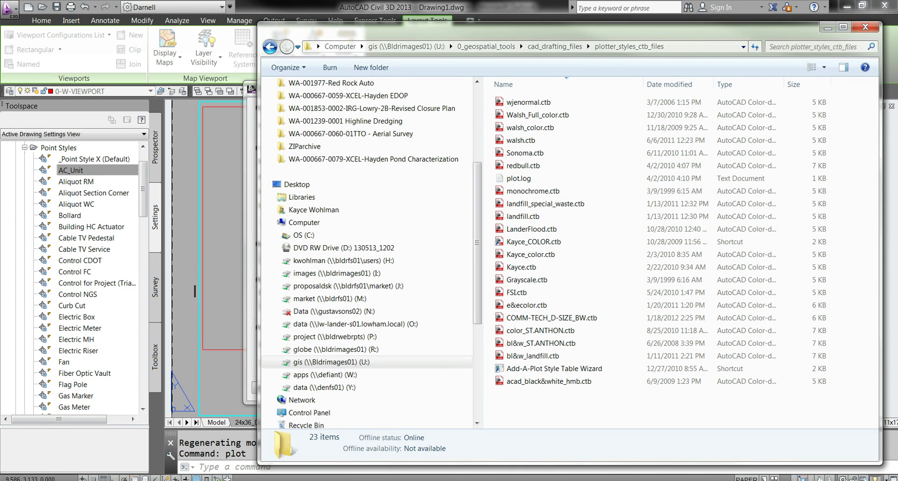
pyautogui.press('super')
pyautogui.press('Escape')
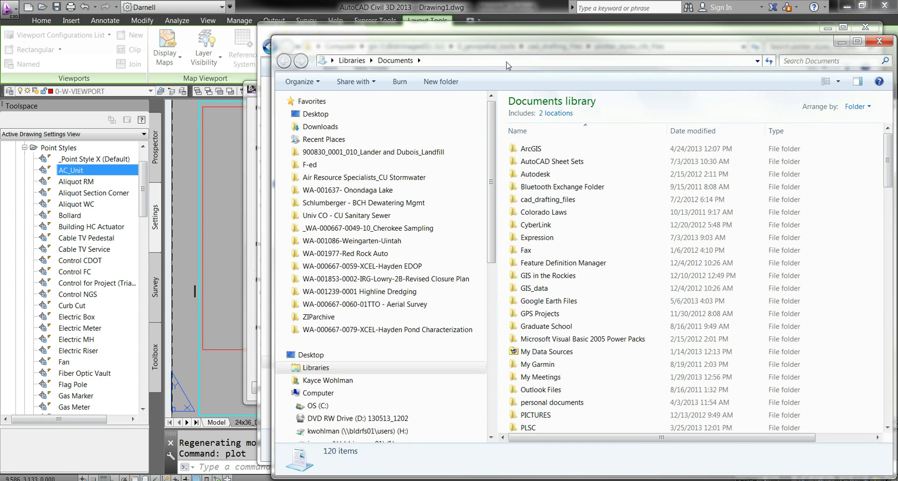
pyautogui.click(511, 59)
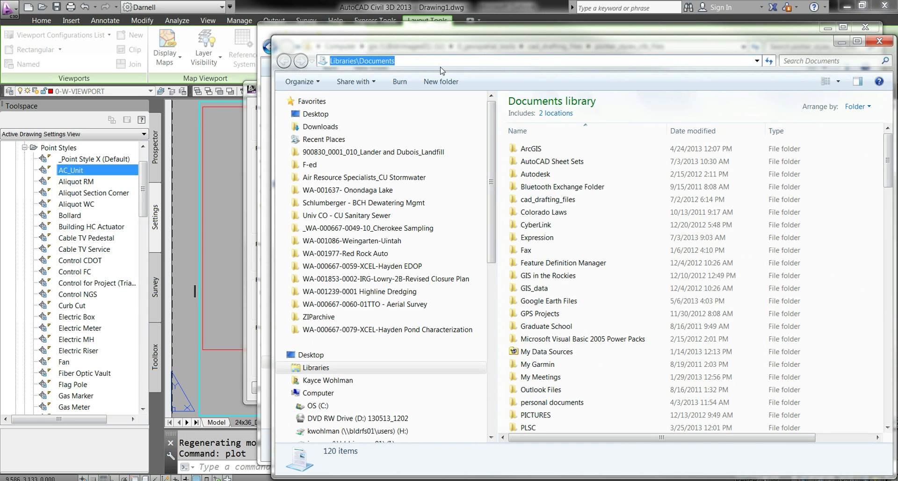
pyautogui.hotkey('ctrl', 'v')
pyautogui.press('Return')
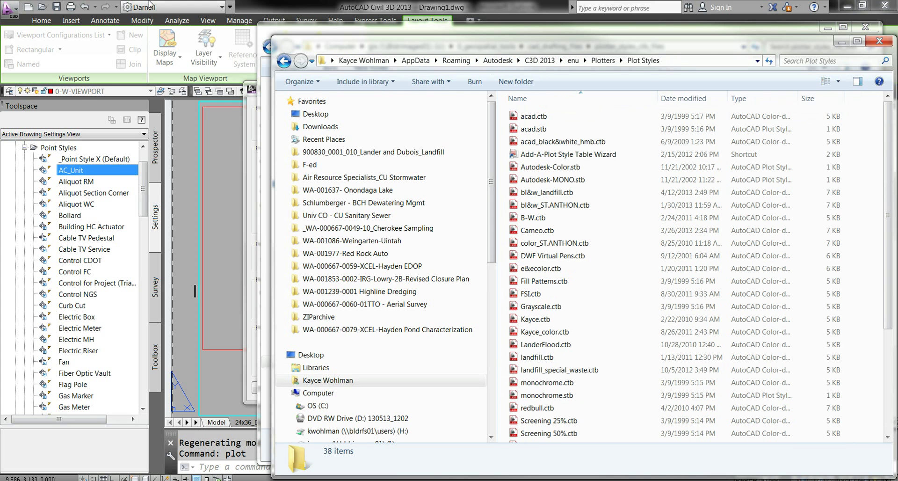
pyautogui.moveTo(600, 49); pyautogui.dragTo(329, 20)
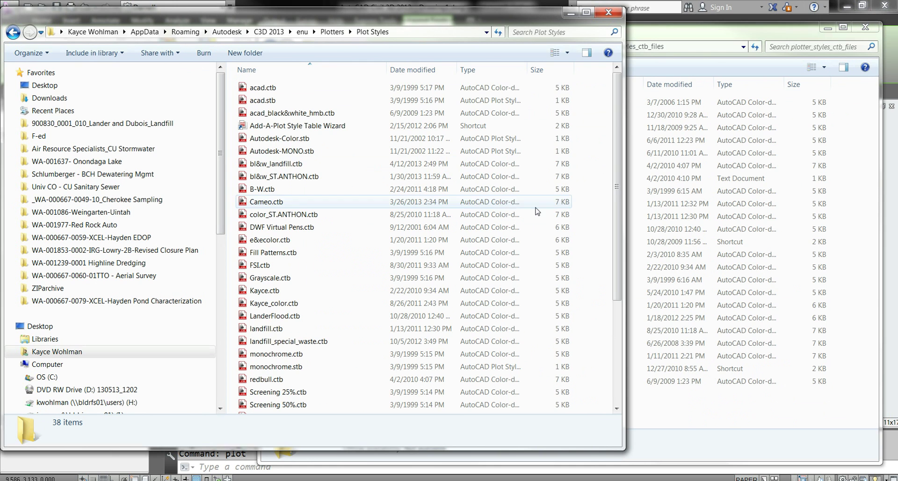
# Select the 23 .ctb files in plotter_styles_ctb_files and view their available actions.
pyautogui.click(704, 417)
pyautogui.moveTo(729, 411); pyautogui.dragTo(468, 91)
pyautogui.rightClick(551, 156)
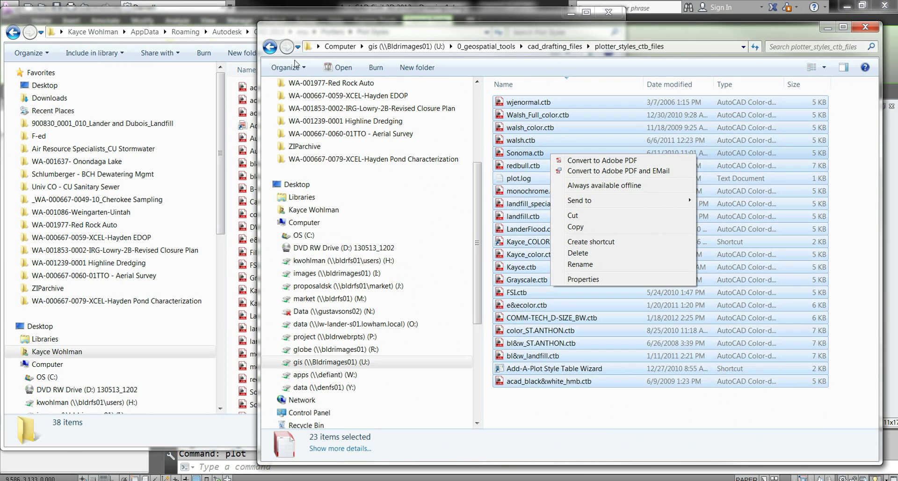
pyautogui.click(564, 413)
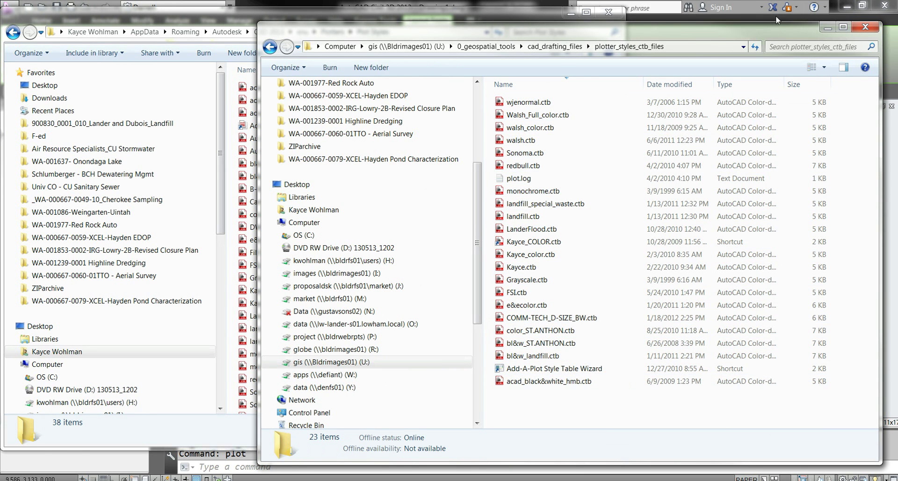
# Open plotter_styles_stb_files, holding only THINLINE.stb, then minimize both Explorer windows.
pyautogui.click(555, 46)
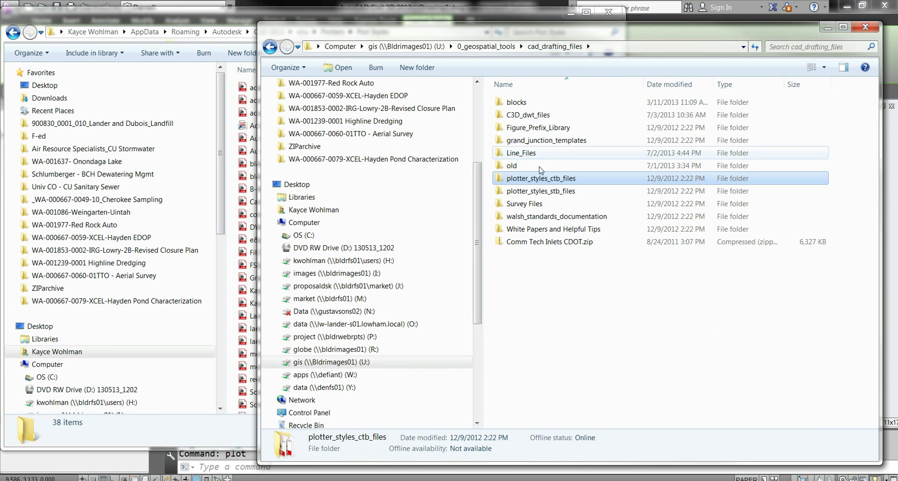
pyautogui.click(542, 191)
pyautogui.doubleClick(542, 192)
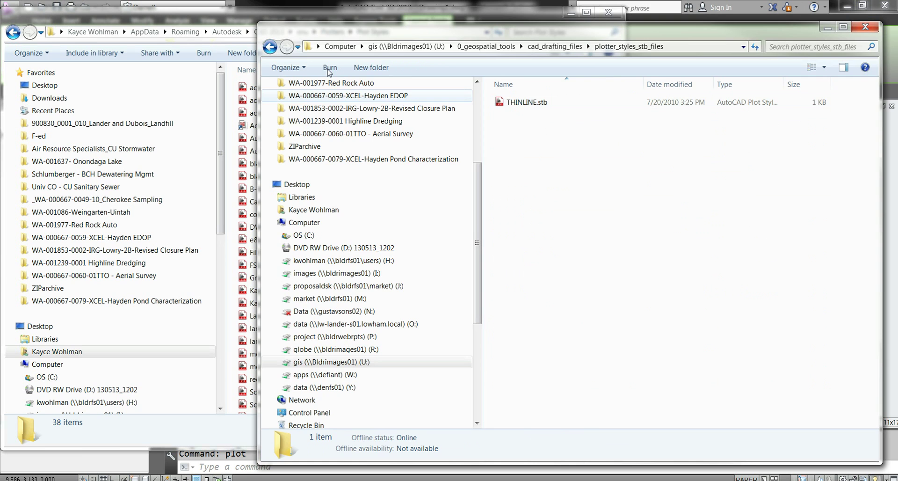
pyautogui.moveTo(374, 40); pyautogui.dragTo(415, 36)
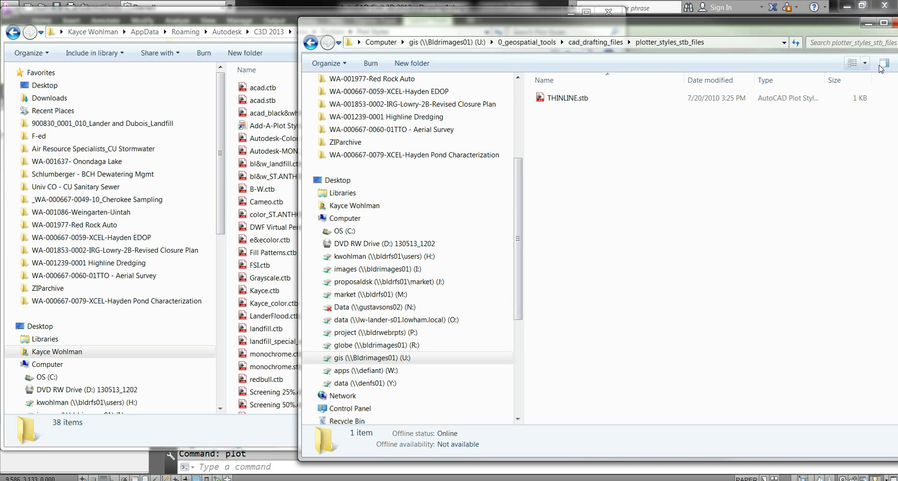
pyautogui.moveTo(658, 24); pyautogui.dragTo(563, 19)
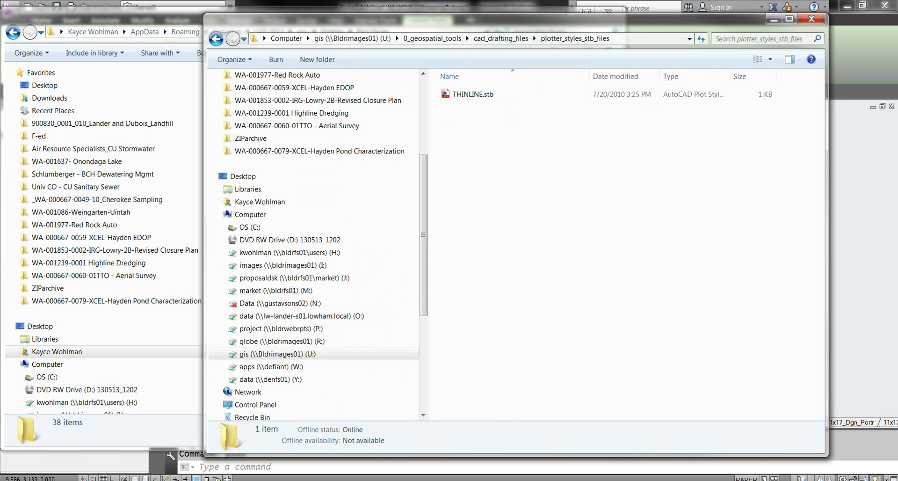
pyautogui.click(772, 20)
pyautogui.click(568, 9)
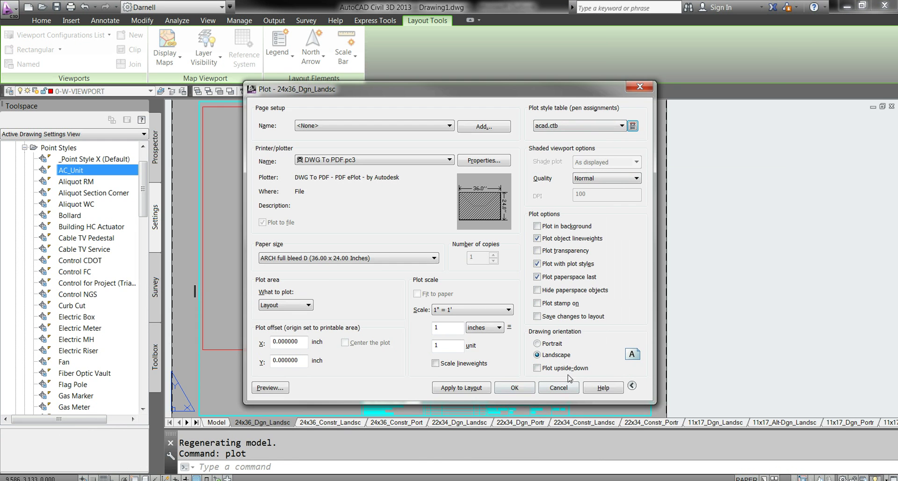
# Reopen the Plot dialog, scroll through the .ctb tables leaving None, and cancel without plotting.
pyautogui.click(558, 387)
pyautogui.write('plot')
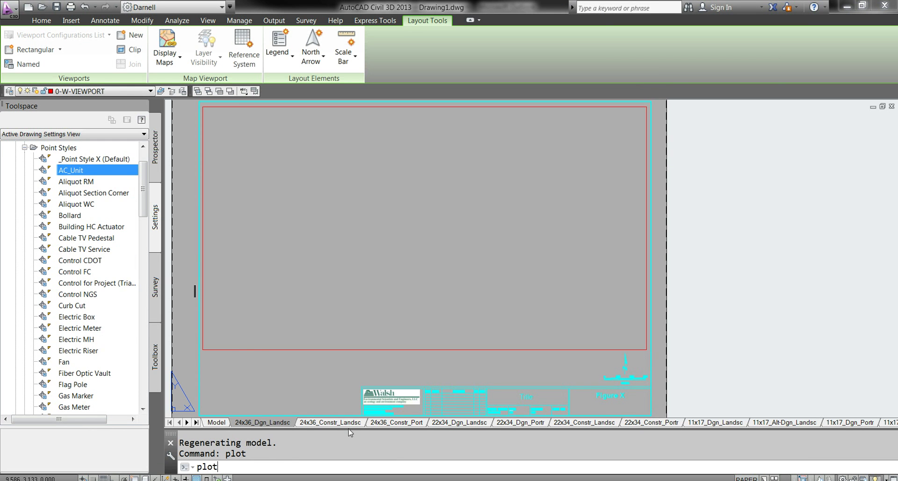
pyautogui.press('Return')
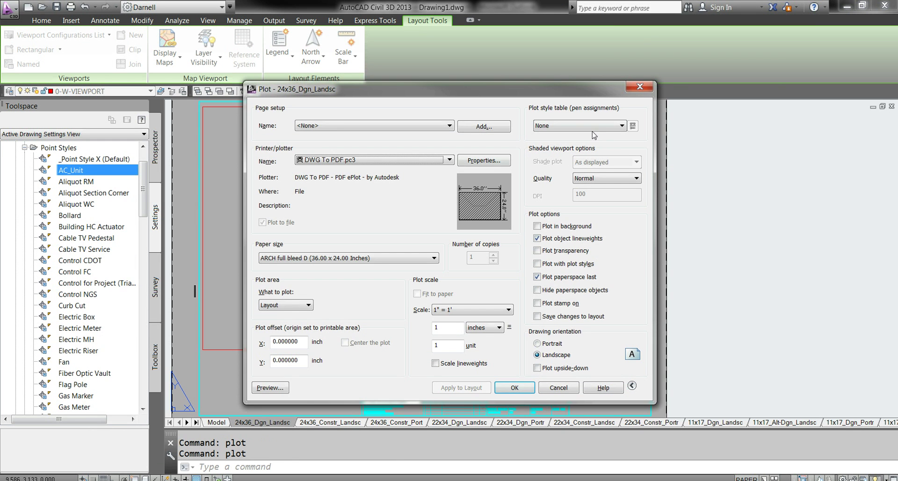
pyautogui.click(588, 128)
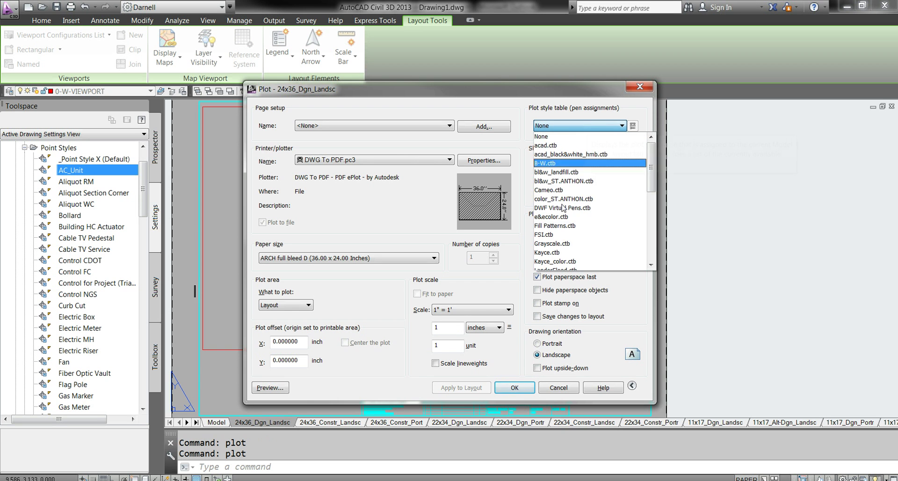
pyautogui.scroll(-5, 590, 234)
pyautogui.scroll(5, 597, 286)
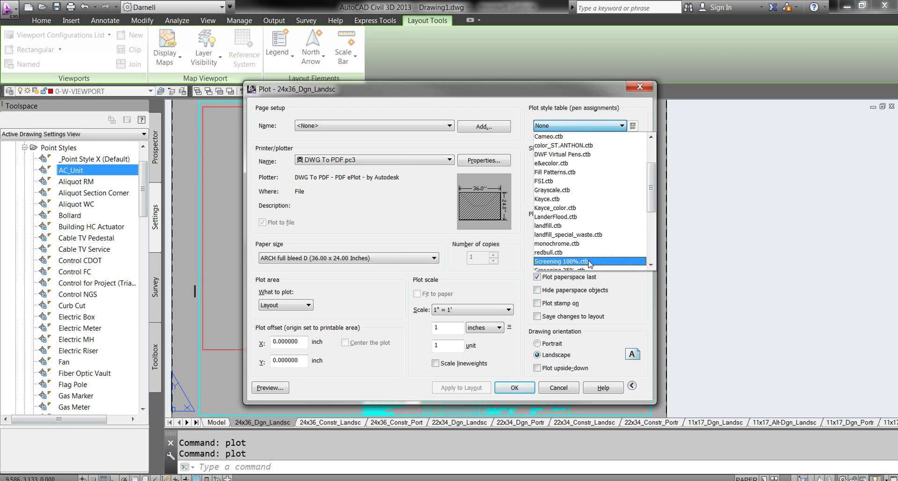
pyautogui.click(512, 365)
pyautogui.click(559, 387)
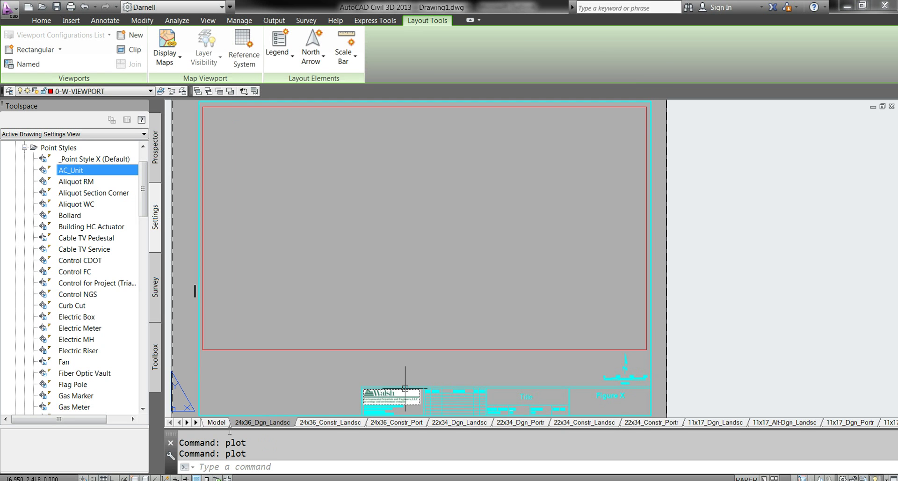
# Draw a two-point test polyline in model space with PL.
pyautogui.click(216, 422)
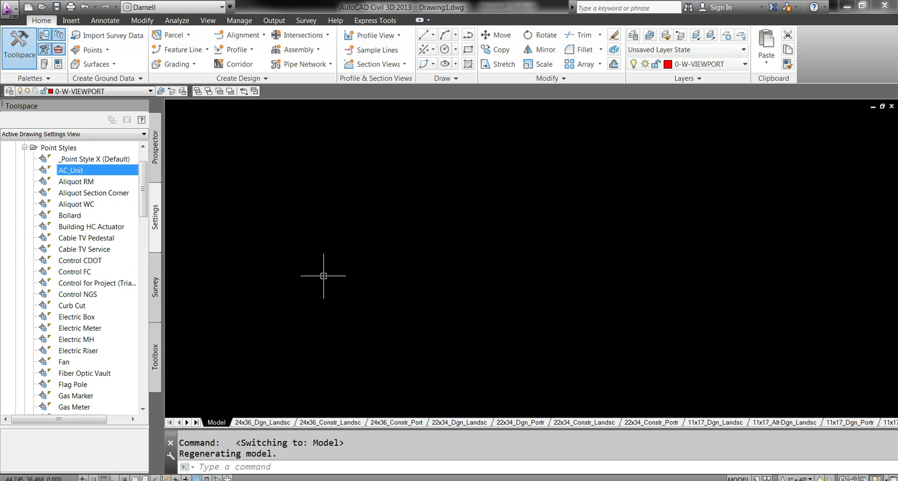
pyautogui.write('pl')
pyautogui.press('Return')
pyautogui.click(409, 353)
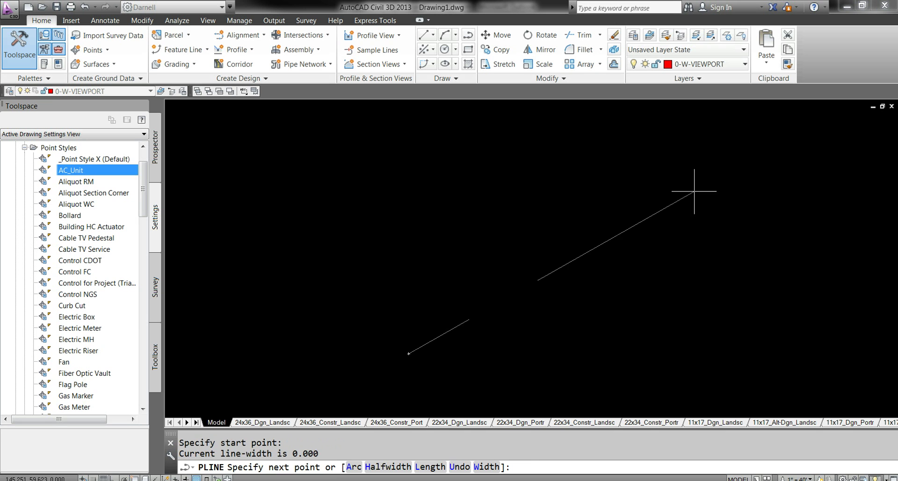
pyautogui.click(705, 184)
pyautogui.rightClick(725, 206)
pyautogui.click(739, 213)
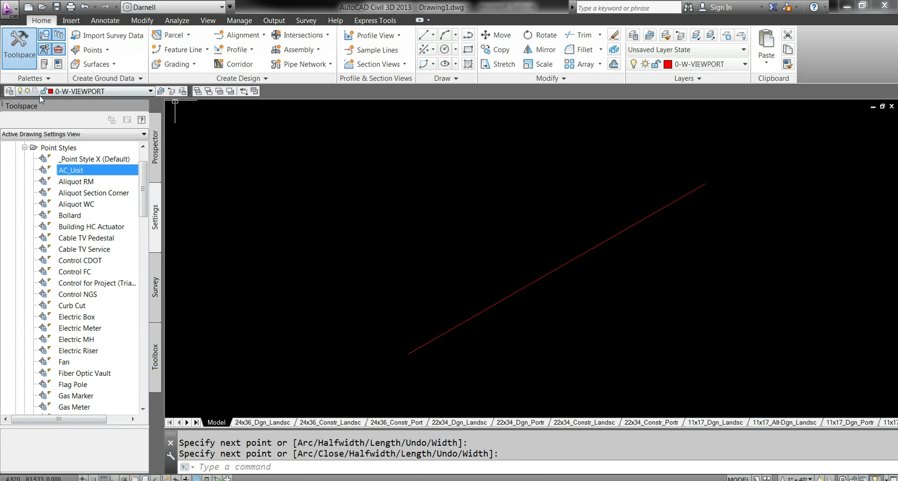
# Create a new layer named 0-w-test in Layer Properties.
pyautogui.click(9, 91)
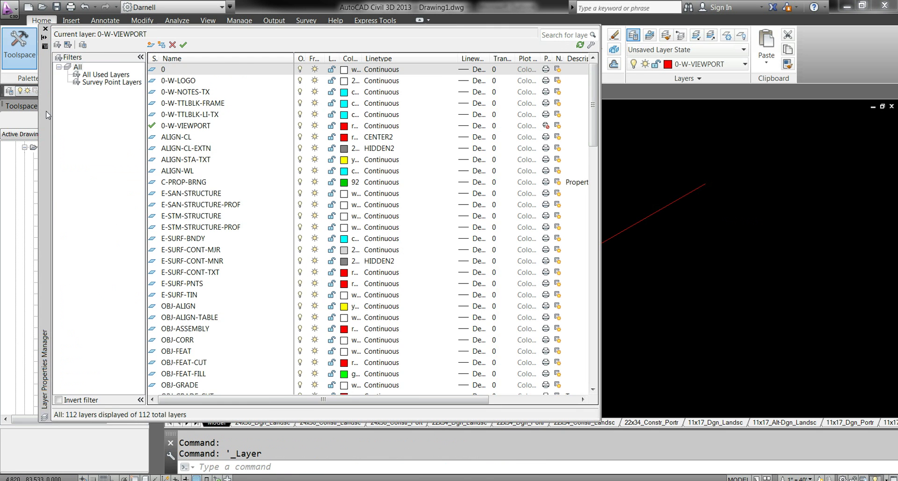
pyautogui.click(151, 44)
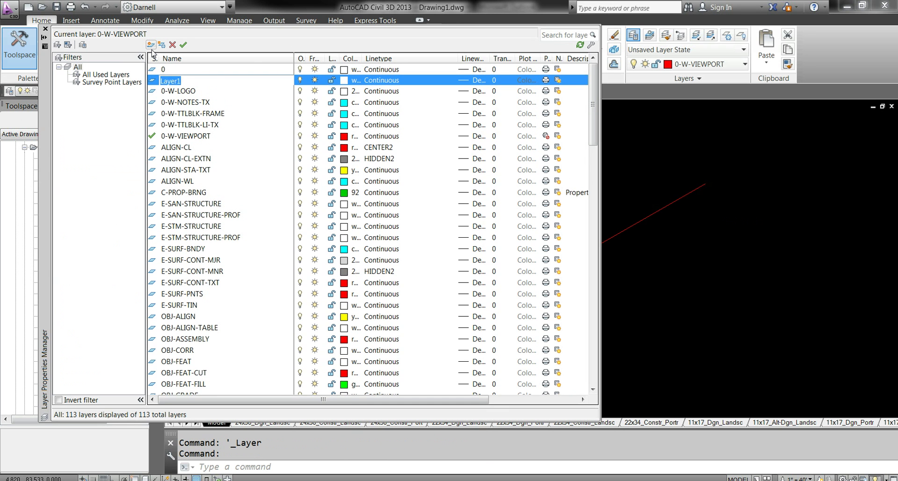
pyautogui.write('0-w-test')
pyautogui.press('Return')
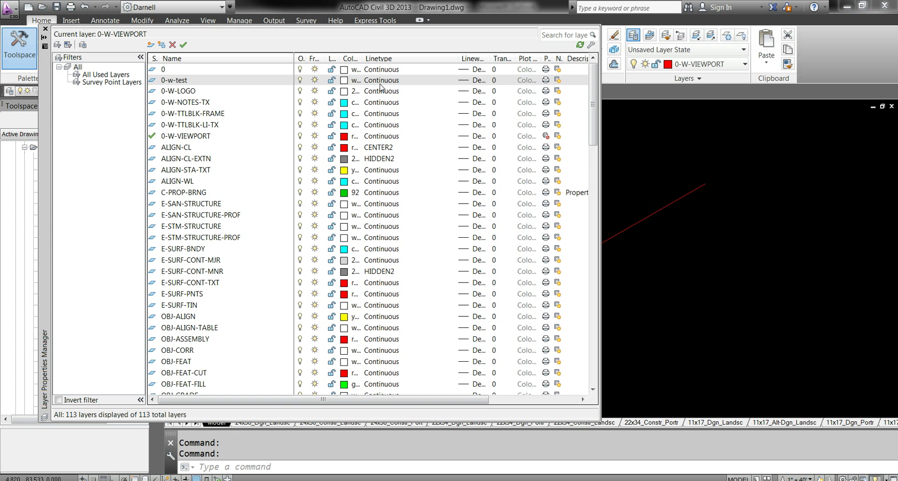
# From 0-w-test's Continuous linetype, bring up the Load or Reload Linetypes list from acad.lin.
pyautogui.click(379, 82)
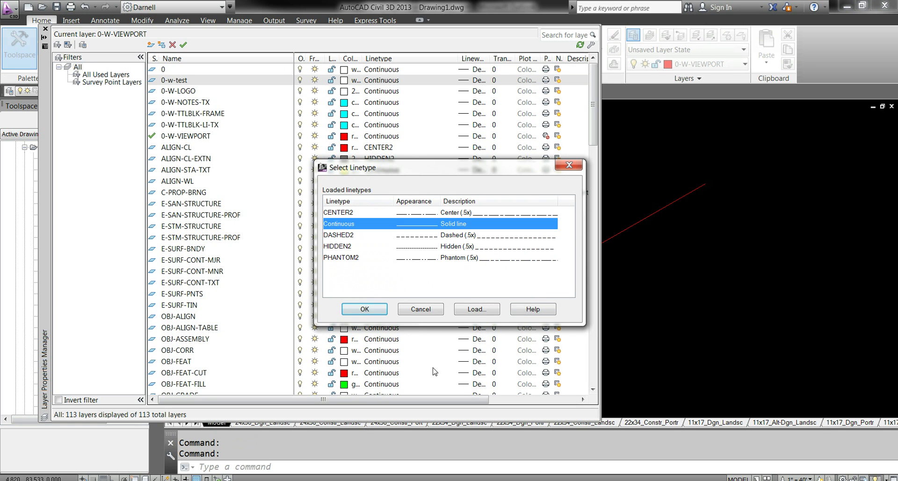
pyautogui.click(477, 309)
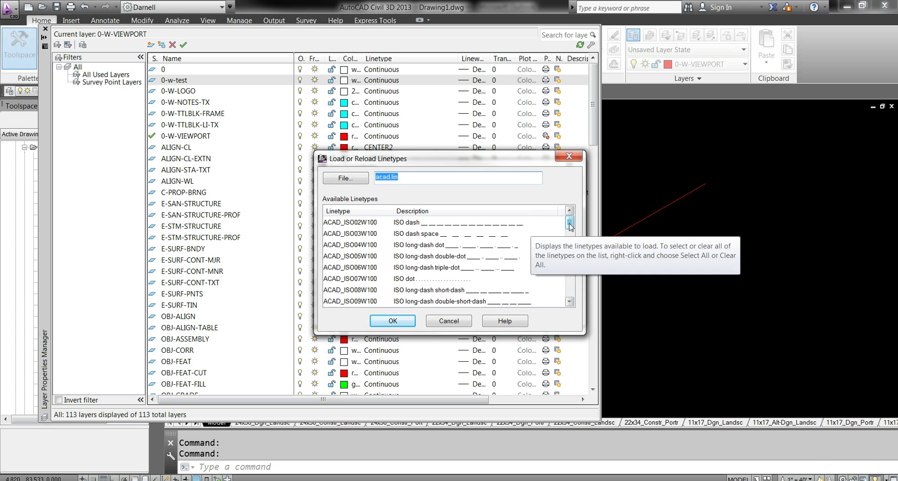
pyautogui.moveTo(571, 228)
pyautogui.mouseDown()
pyautogui.moveTo(570, 300)
pyautogui.moveTo(569, 227)
pyautogui.mouseUp()
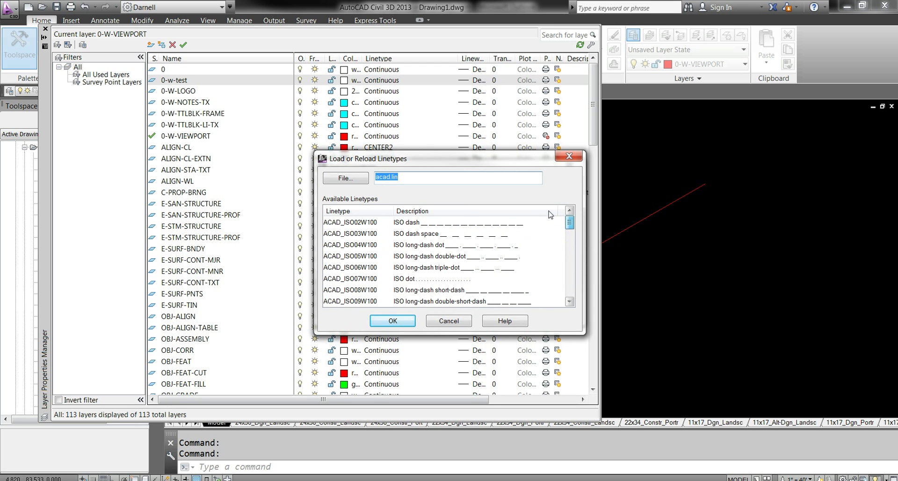
# Browse to the Line_Files folder and open KDW.lin as the linetype file.
pyautogui.click(358, 178)
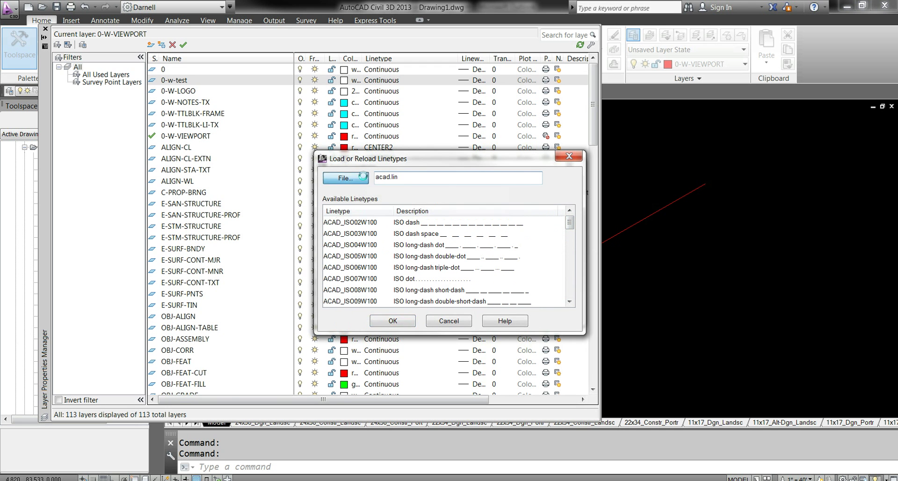
pyautogui.click(417, 123)
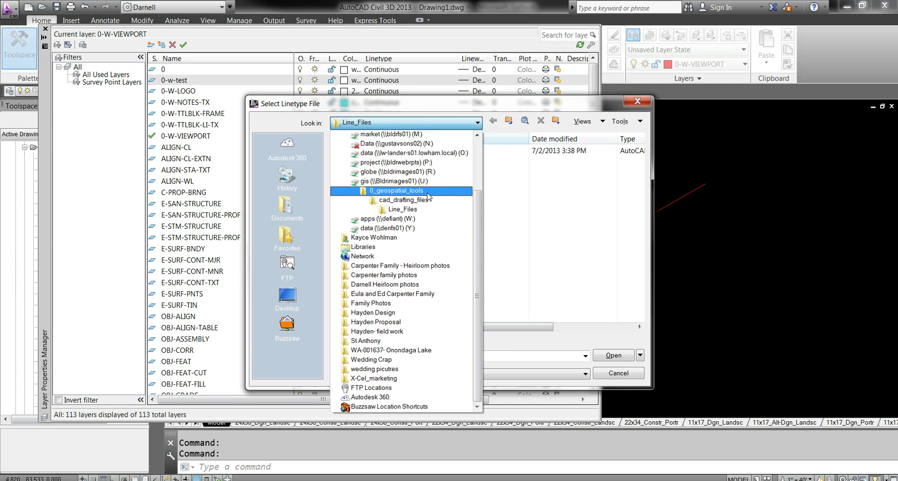
pyautogui.click(403, 211)
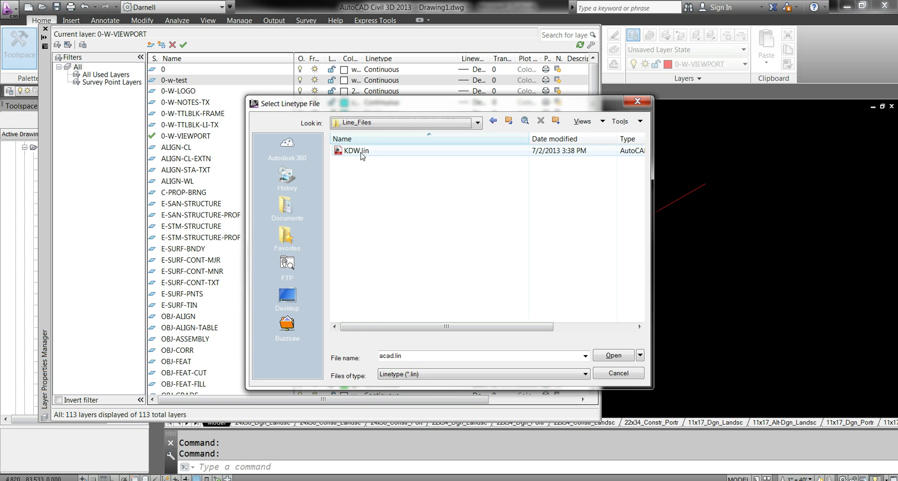
pyautogui.click(361, 152)
pyautogui.click(614, 355)
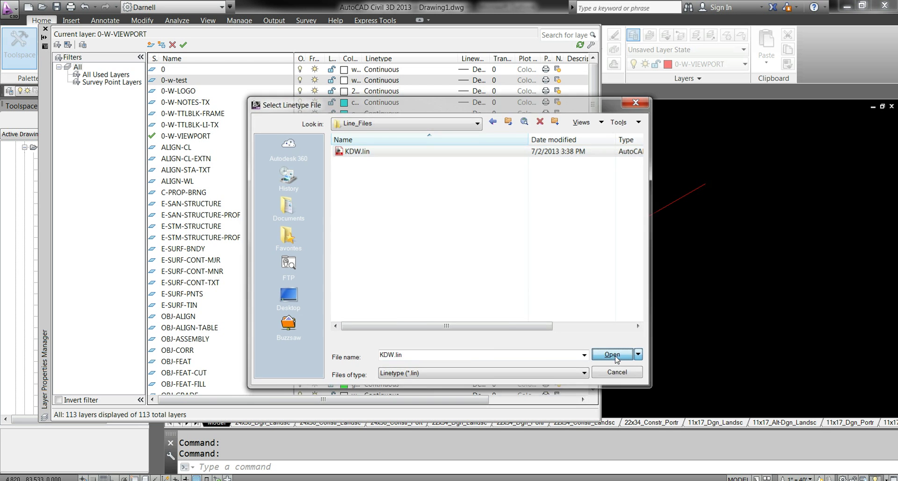
# Load all KDW.lin linetypes with Reload all, and assign FENCELINE2 to layer 0-w-test.
pyautogui.click(412, 227)
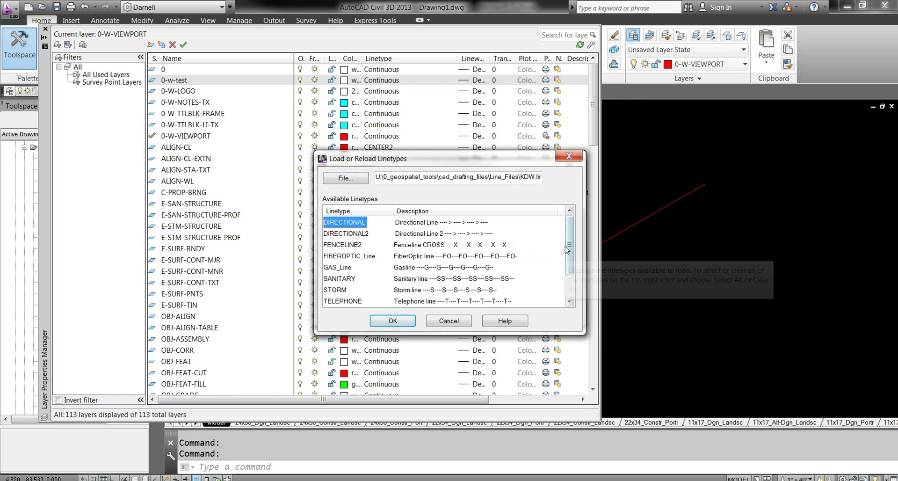
pyautogui.scroll(-1, 571, 290)
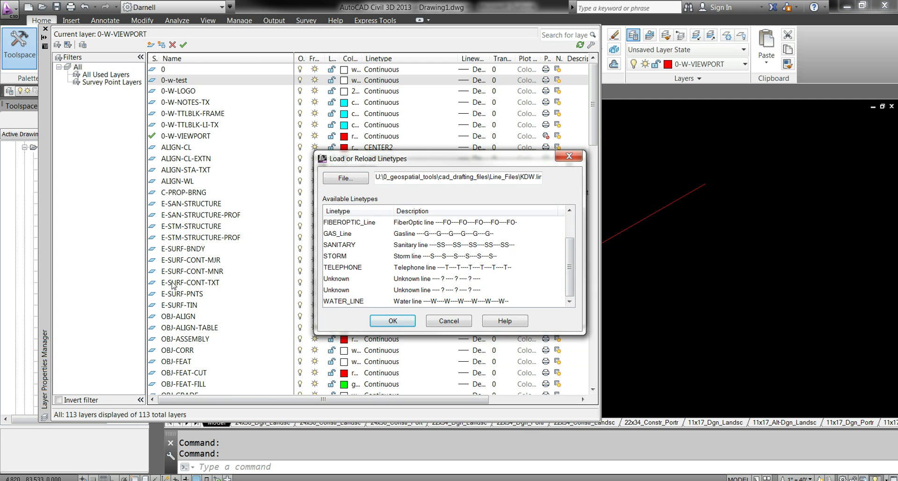
pyautogui.hotkey('ctrl', 'a')
pyautogui.click(392, 320)
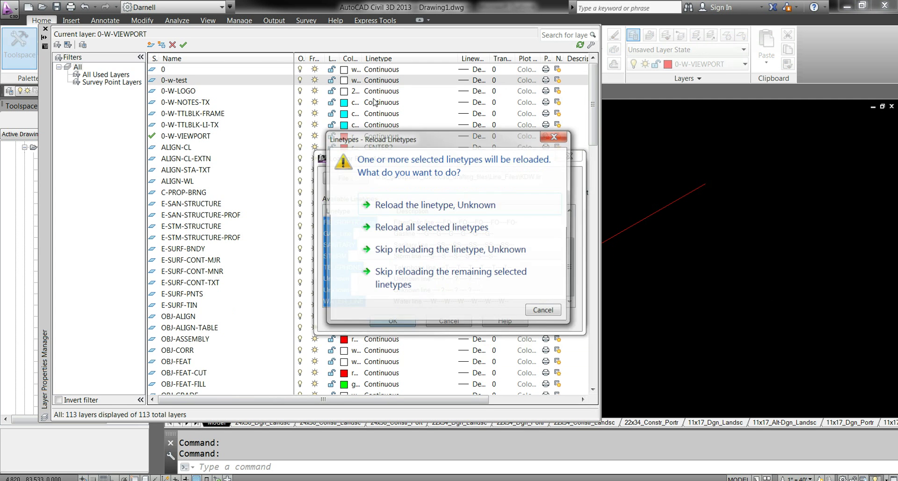
pyautogui.click(392, 226)
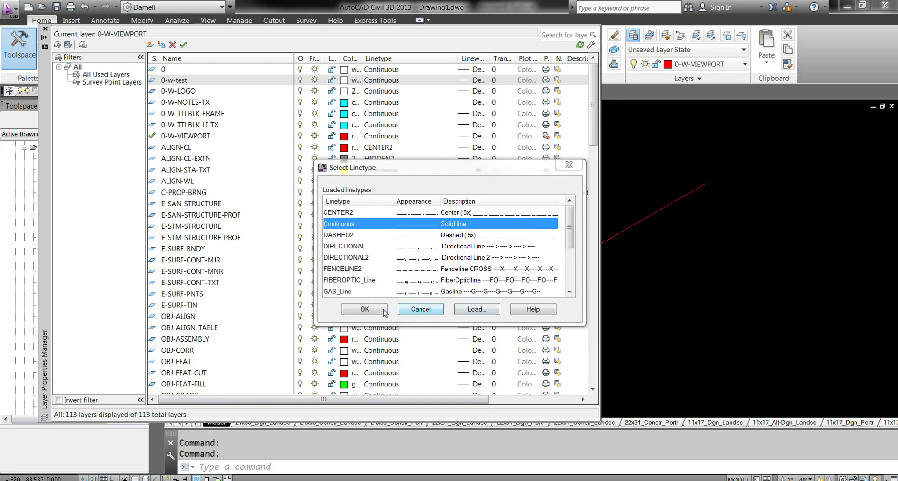
pyautogui.click(453, 268)
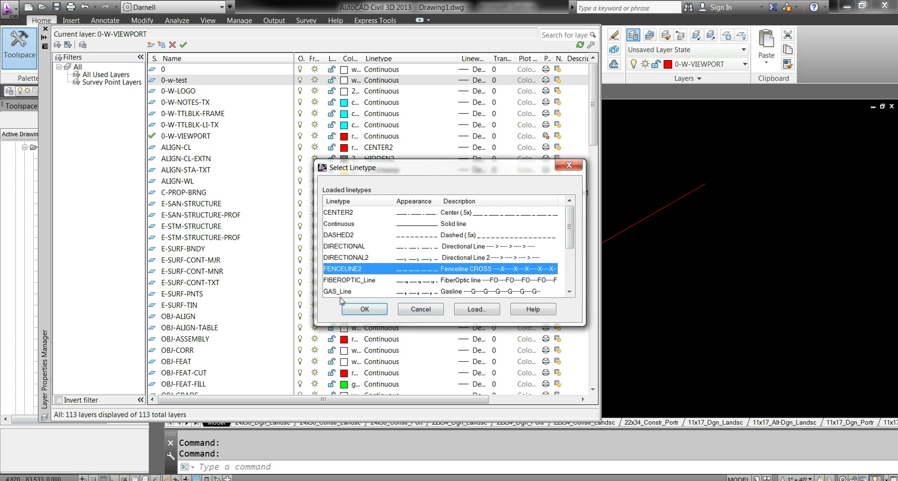
pyautogui.click(364, 308)
pyautogui.click(677, 232)
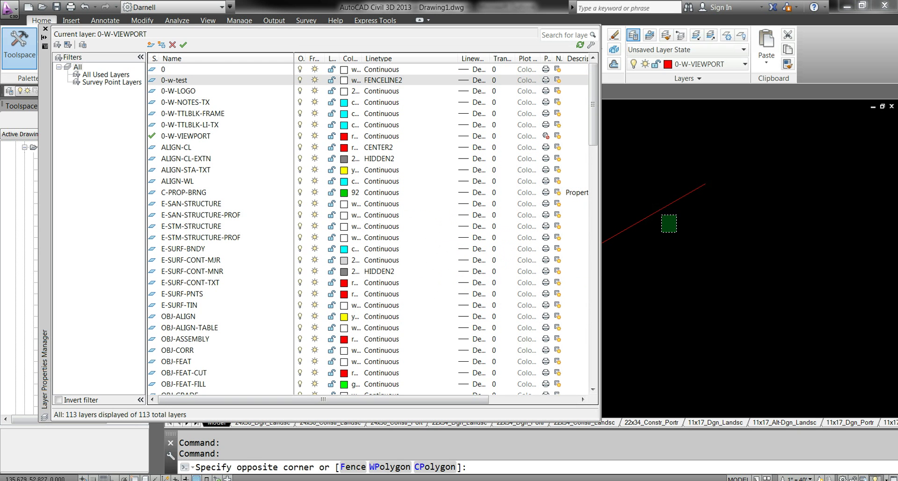
# Move the red test line onto layer 0-w-test and pan to see more of it.
pyautogui.click(619, 172)
pyautogui.click(45, 37)
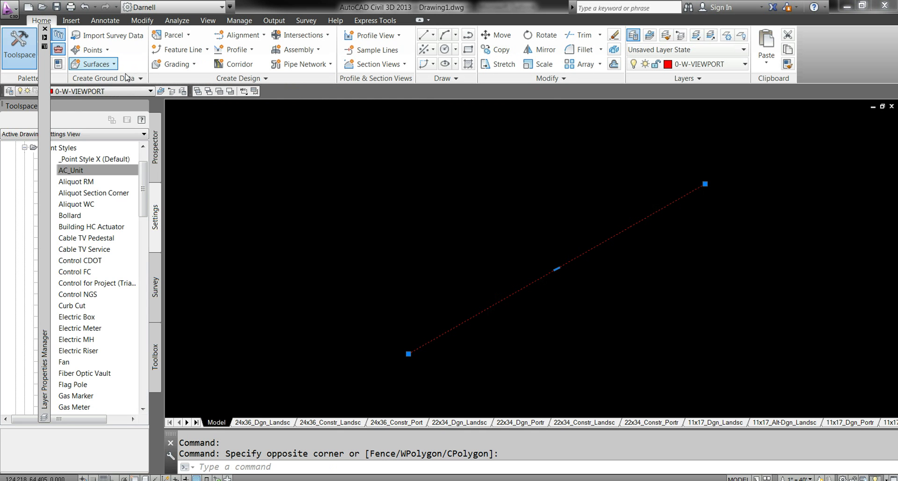
pyautogui.click(114, 92)
pyautogui.scroll(2, 93, 123)
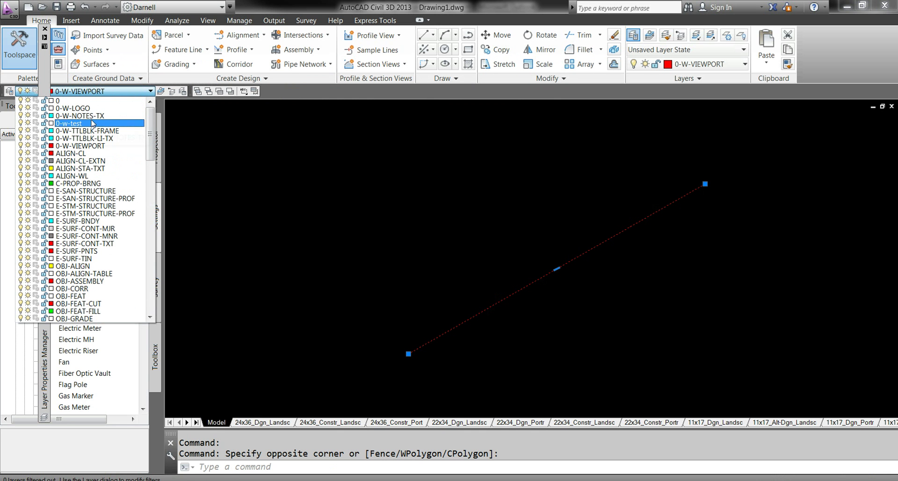
pyautogui.click(77, 123)
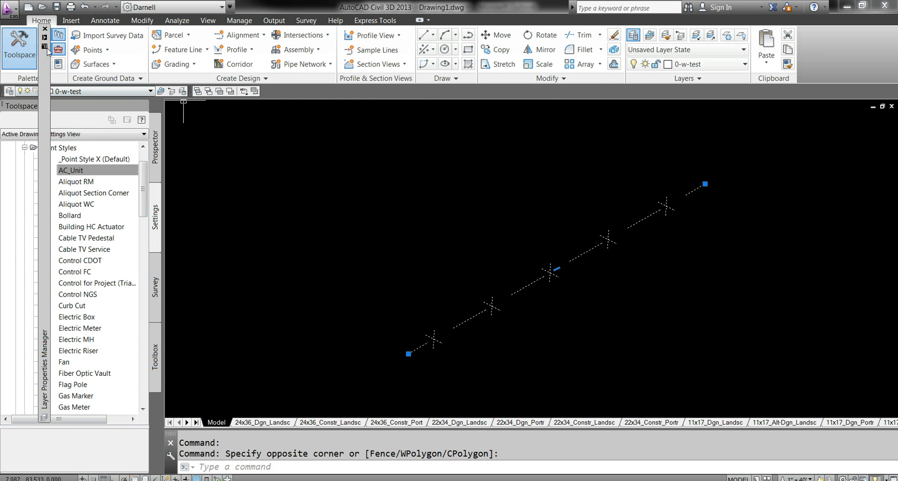
pyautogui.moveTo(42, 39)
pyautogui.moveTo(630, 276); pyautogui.dragTo(773, 246, button='middle')
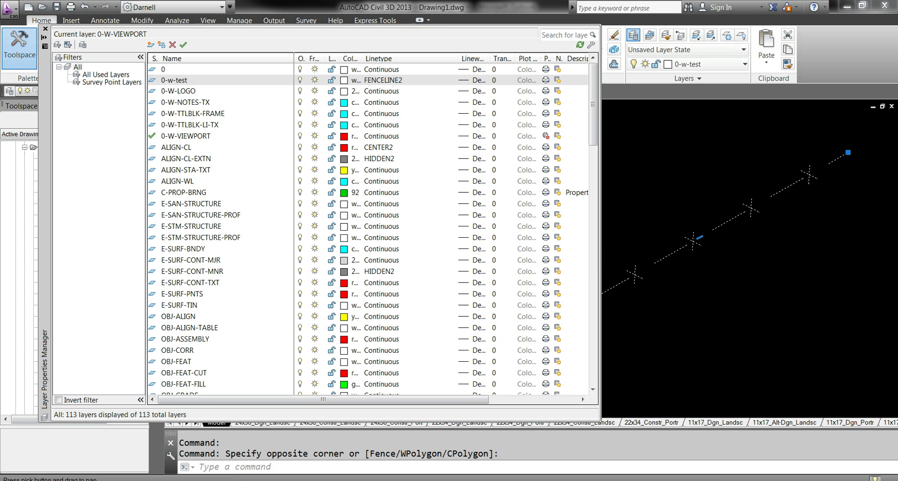
# Try the FIBEROPTIC_Line, GAS_Line and DIRECTIONAL linetypes in turn on layer 0-w-test.
pyautogui.click(391, 81)
pyautogui.click(479, 280)
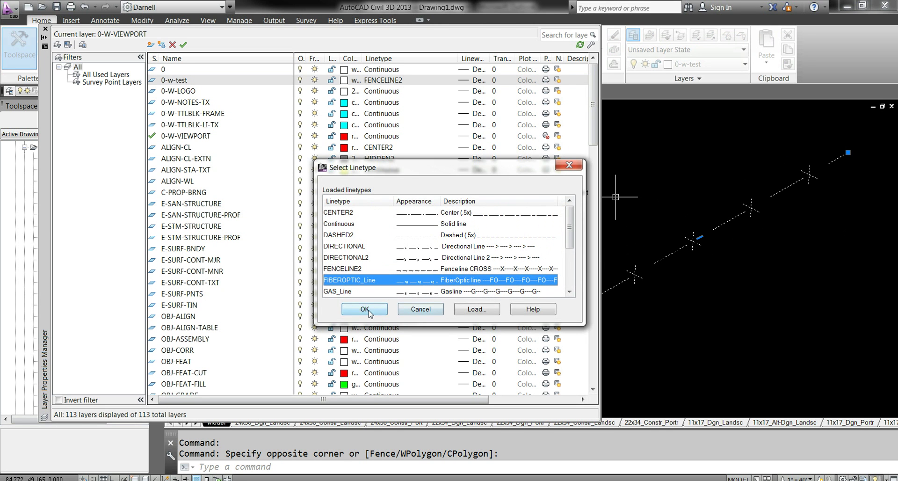
pyautogui.click(365, 309)
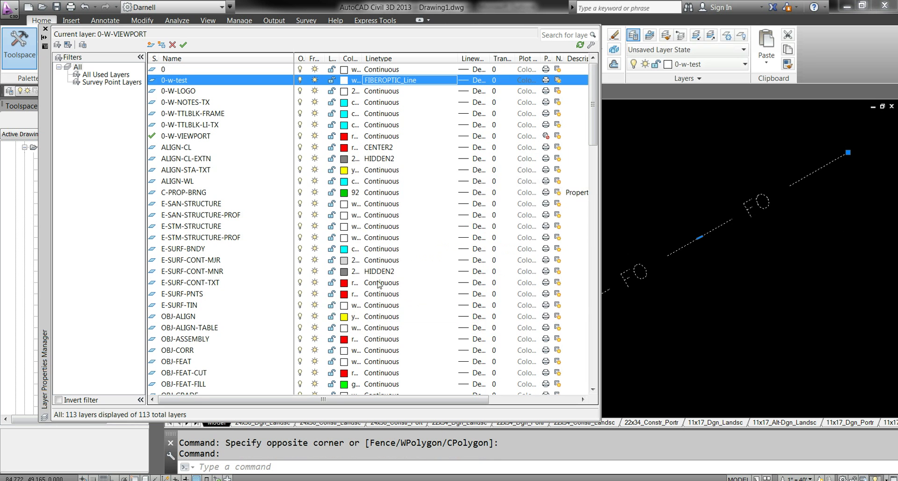
pyautogui.click(381, 81)
pyautogui.click(401, 291)
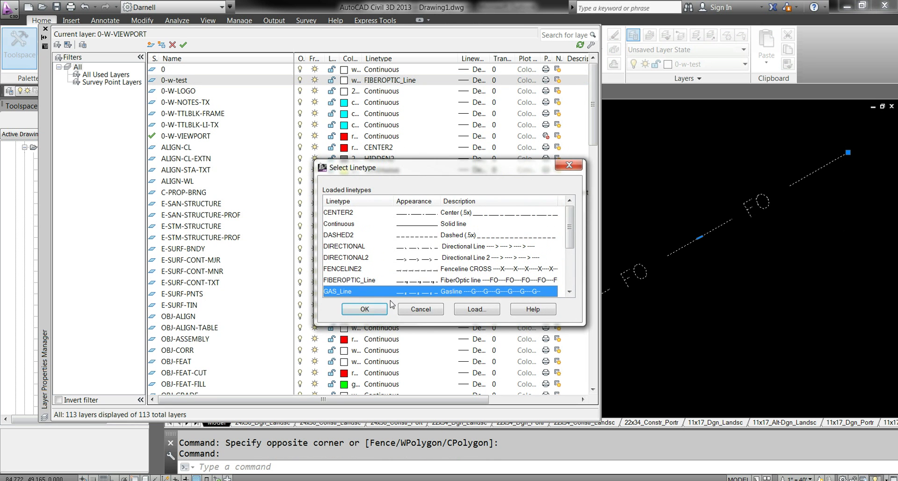
pyautogui.click(364, 309)
pyautogui.click(389, 83)
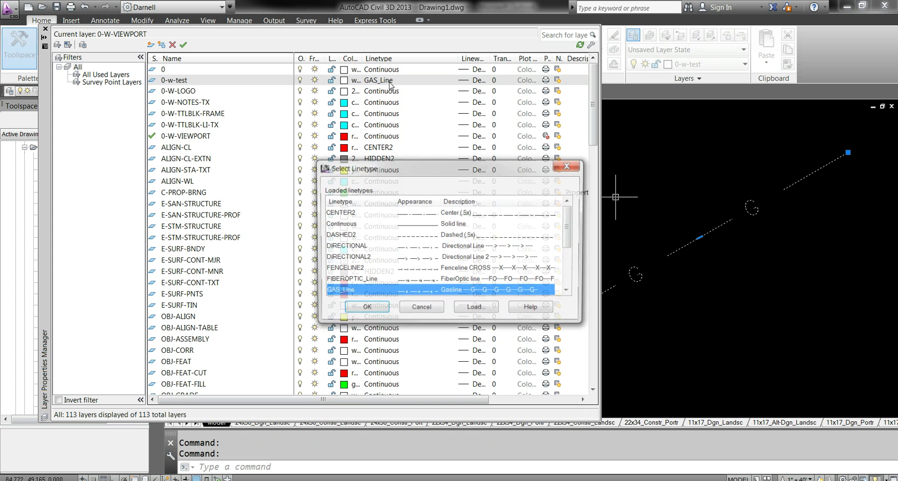
pyautogui.click(496, 246)
pyautogui.click(379, 311)
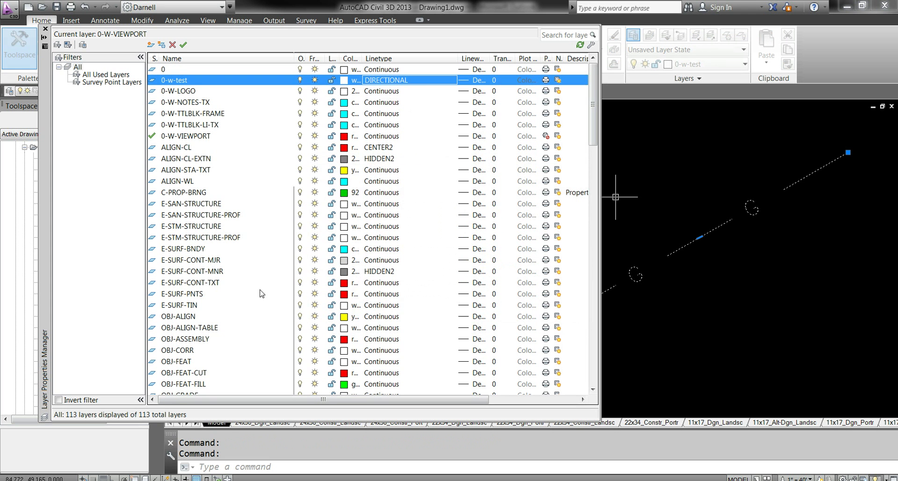
# Set layer 0-w-test's linetype to Unknown.
pyautogui.click(401, 81)
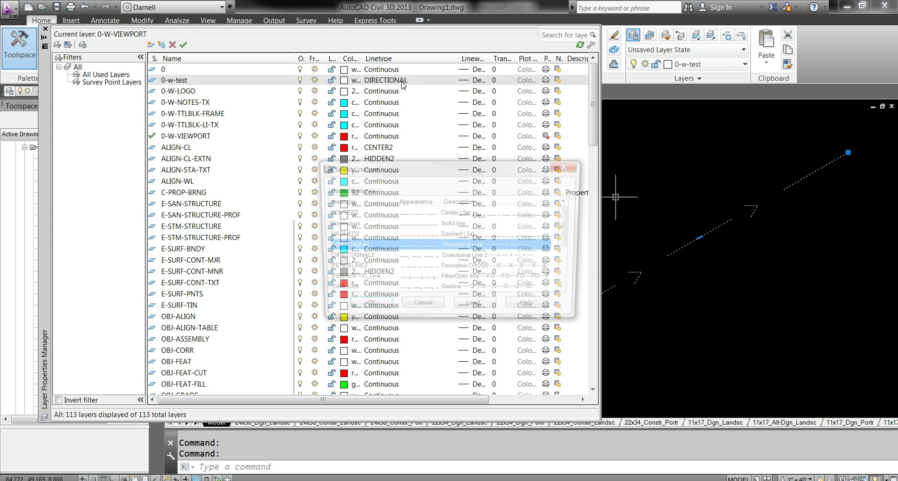
pyautogui.scroll(-1, 474, 288)
pyautogui.scroll(-1, 474, 290)
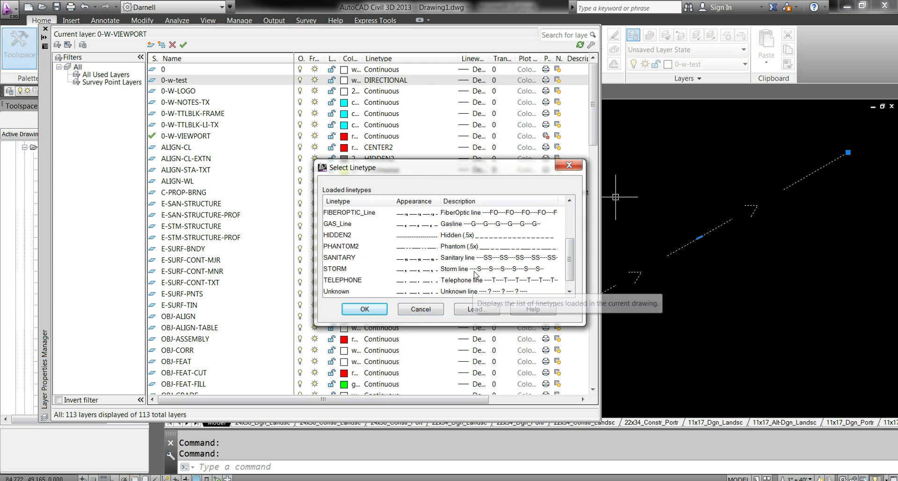
pyautogui.click(457, 290)
pyautogui.click(365, 308)
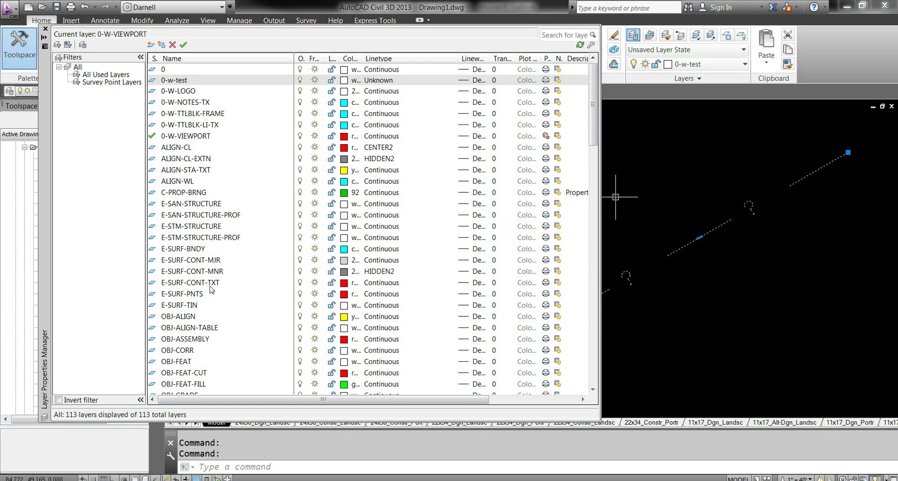
# Close the layer settings palette and bring the Windows Explorer window to the front.
pyautogui.click(45, 28)
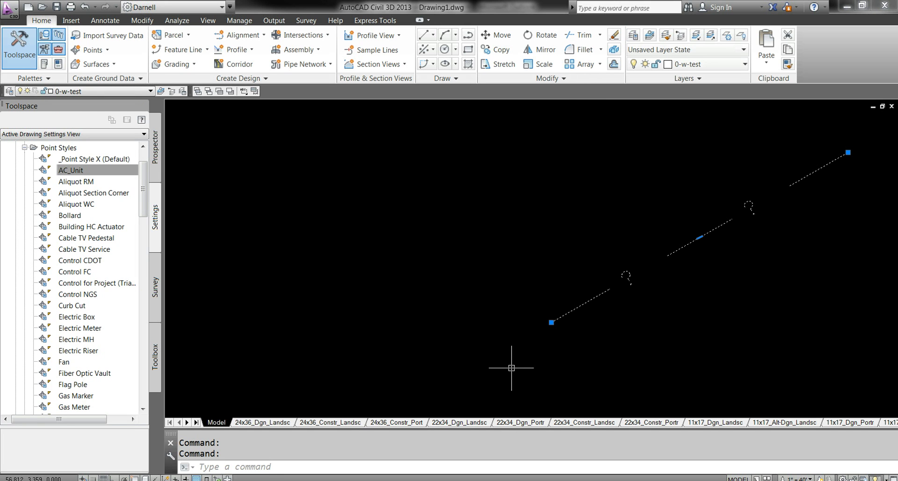
pyautogui.moveTo(113, 473)
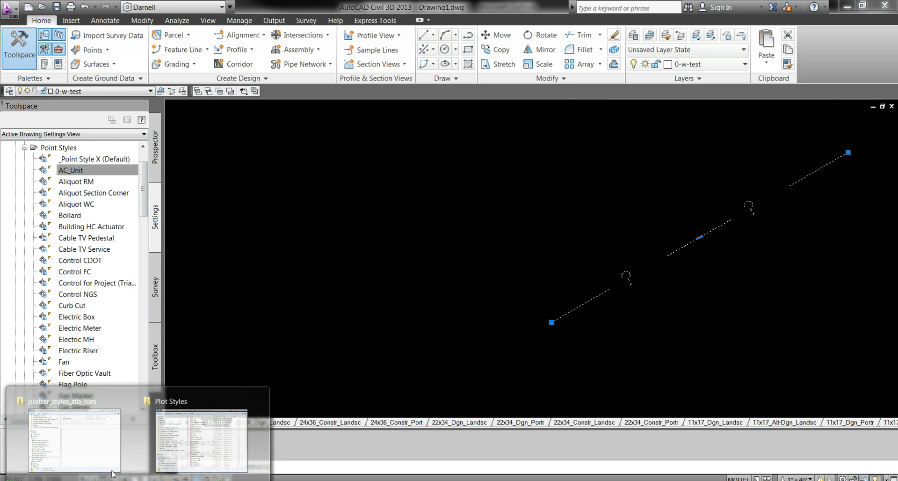
pyautogui.click(78, 445)
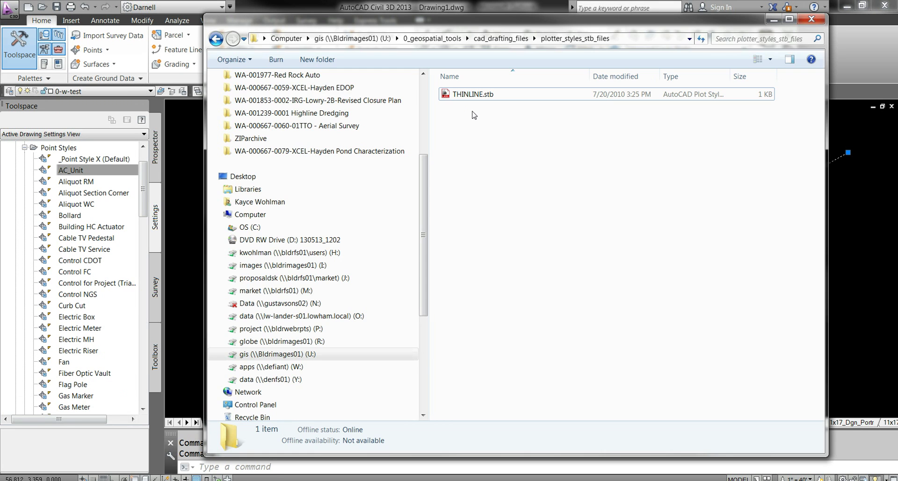
# Open the Line_Files folder under cad_drafting_files and call up KDW.lin's context menu.
pyautogui.click(510, 42)
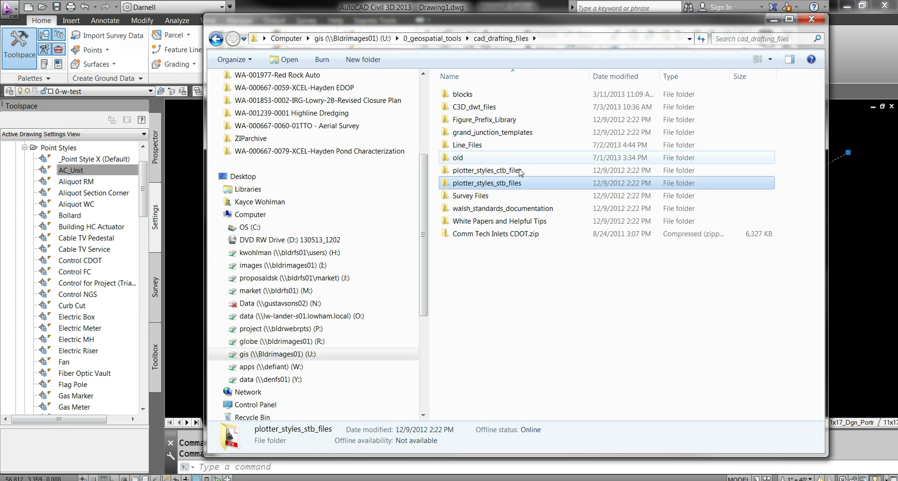
pyautogui.click(471, 146)
pyautogui.doubleClick(471, 146)
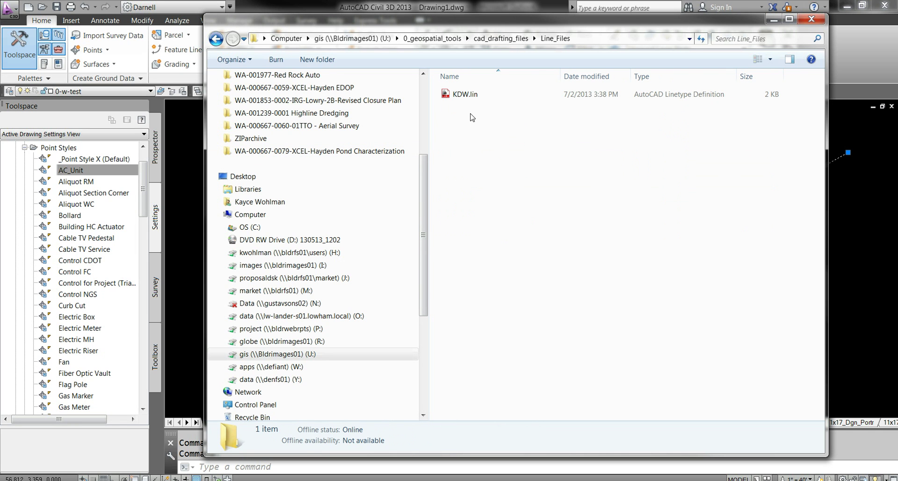
pyautogui.rightClick(475, 94)
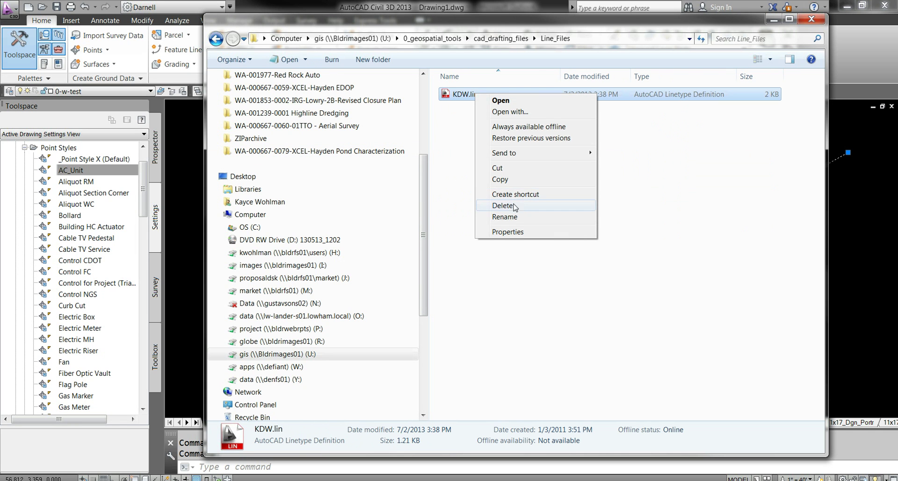
pyautogui.click(668, 214)
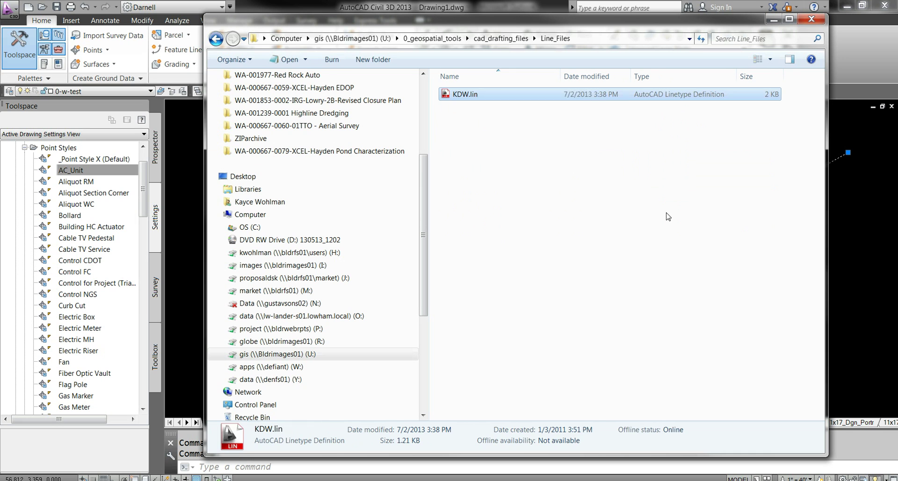
pyautogui.rightClick(457, 98)
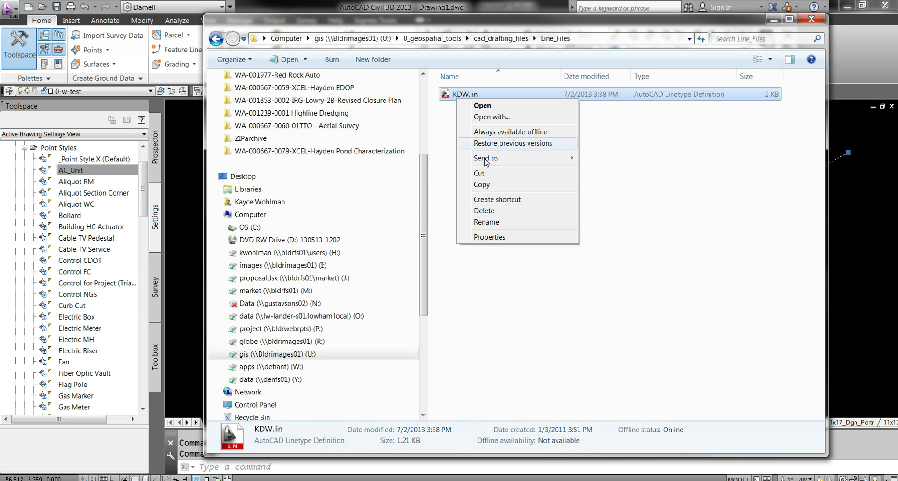
# Open KDW.lin in Notepad and highlight the FENCELINE2 and DIRECTIONAL2 definitions.
pyautogui.click(487, 106)
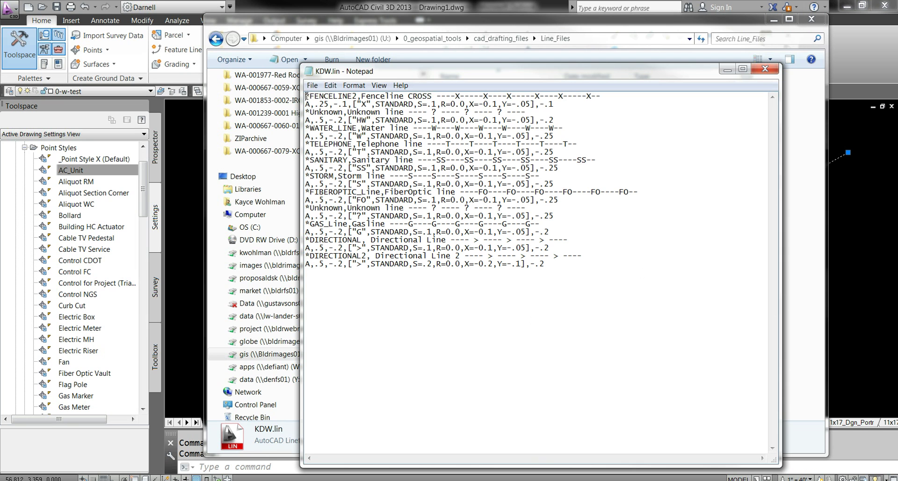
pyautogui.moveTo(307, 95); pyautogui.dragTo(554, 104)
pyautogui.click(593, 119)
pyautogui.moveTo(588, 269); pyautogui.dragTo(280, 253)
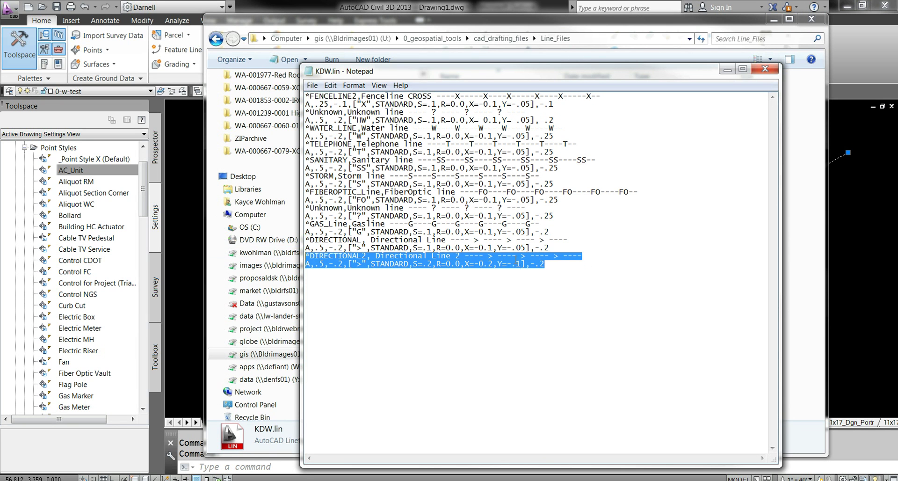
pyautogui.moveTo(438, 74)
pyautogui.mouseDown()
pyautogui.moveTo(550, 80)
pyautogui.moveTo(485, 208)
pyautogui.moveTo(429, 63)
pyautogui.mouseUp()
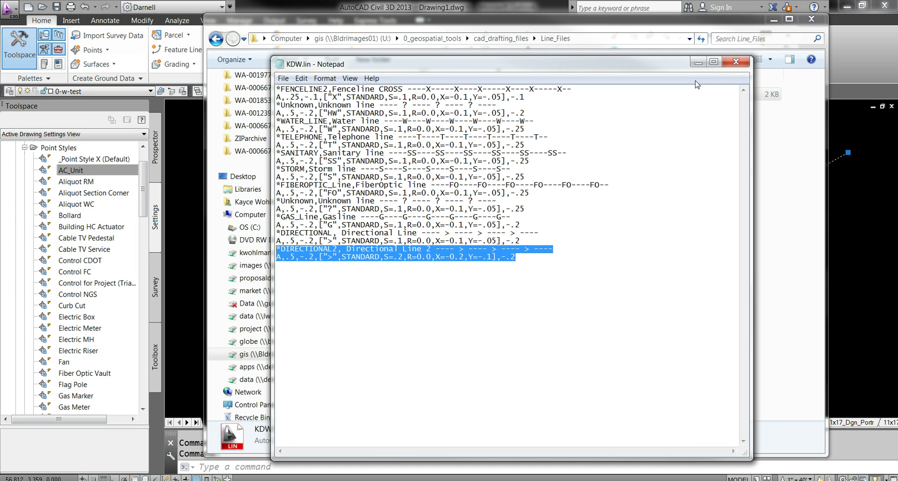
# Close Notepad, reopen and close KDW.lin, then close the Explorer window.
pyautogui.click(735, 63)
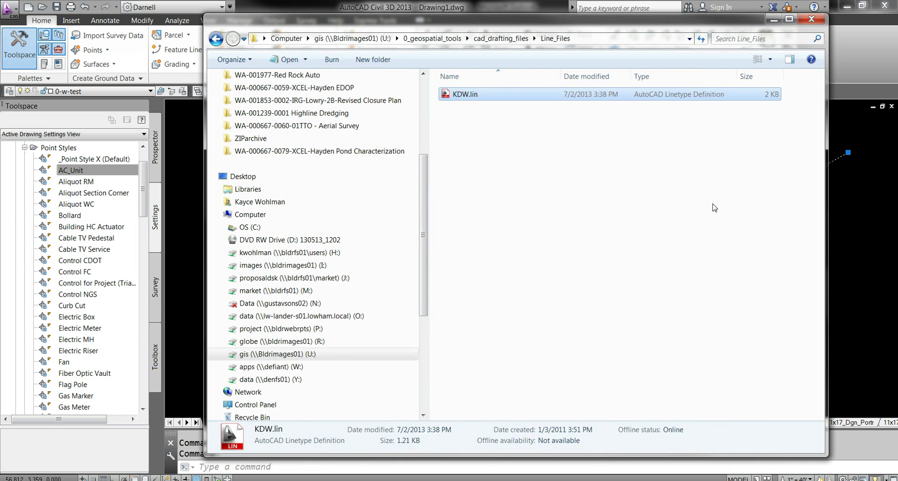
pyautogui.doubleClick(467, 95)
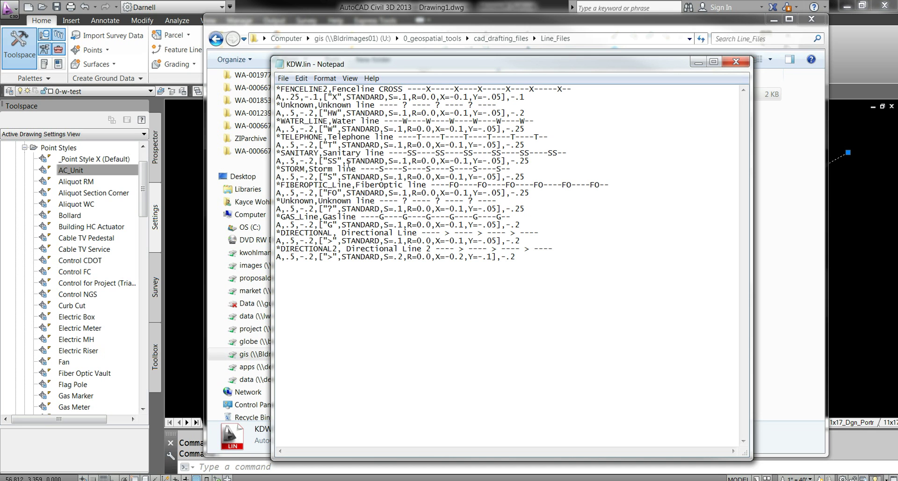
pyautogui.click(735, 63)
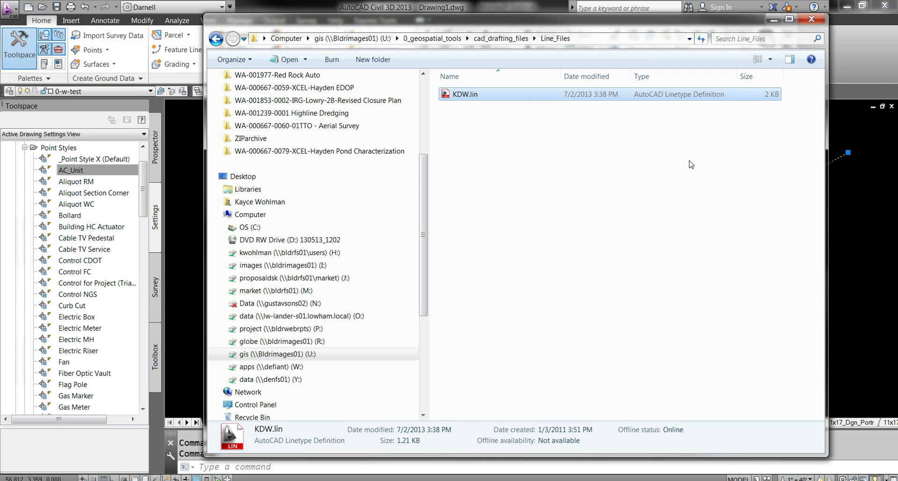
pyautogui.click(500, 39)
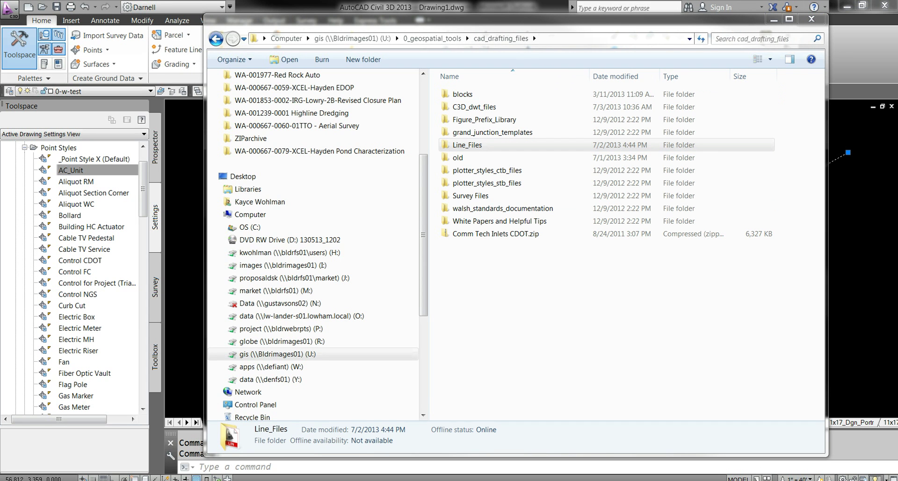
pyautogui.click(811, 19)
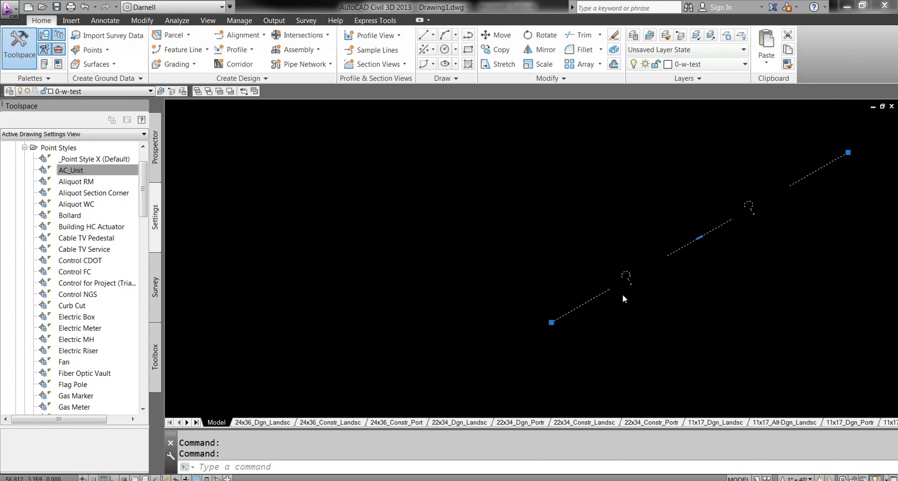